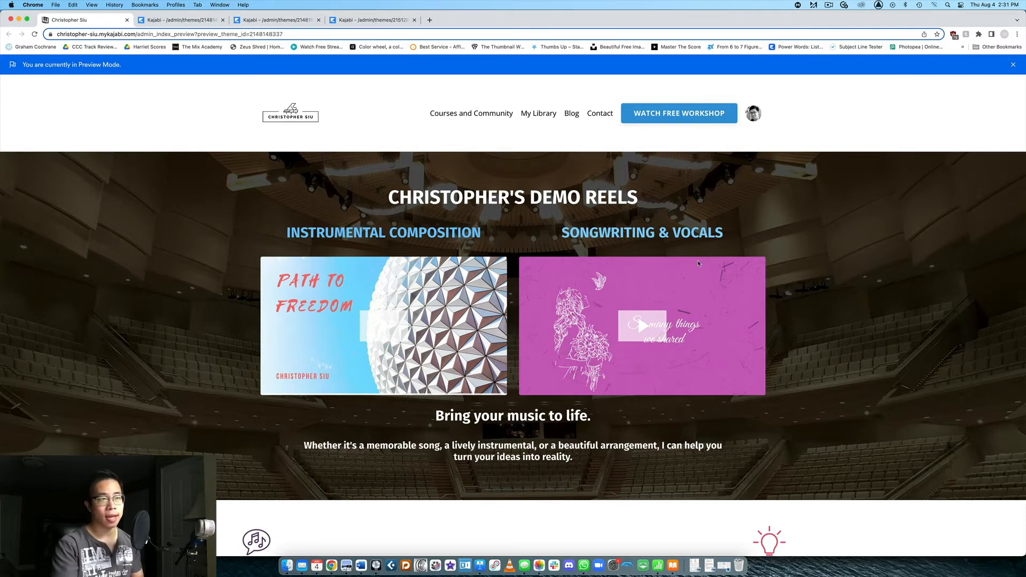
Step: Look over the website homepage preview, covering the demo reels, service offers and biography section
scroll(884, 271, "down", 2)
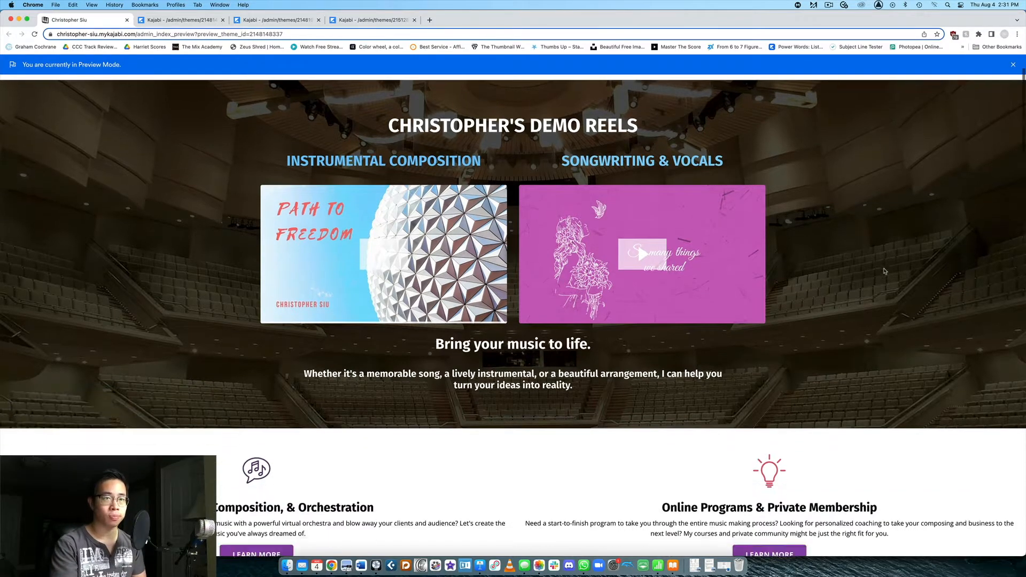
scroll(884, 271, "down", 15)
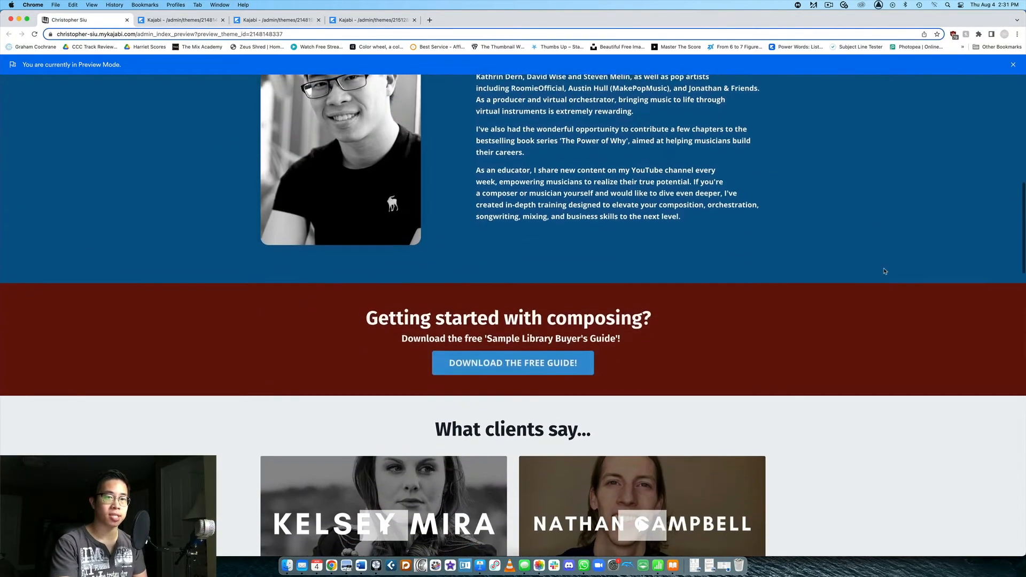
scroll(884, 271, "up", 20)
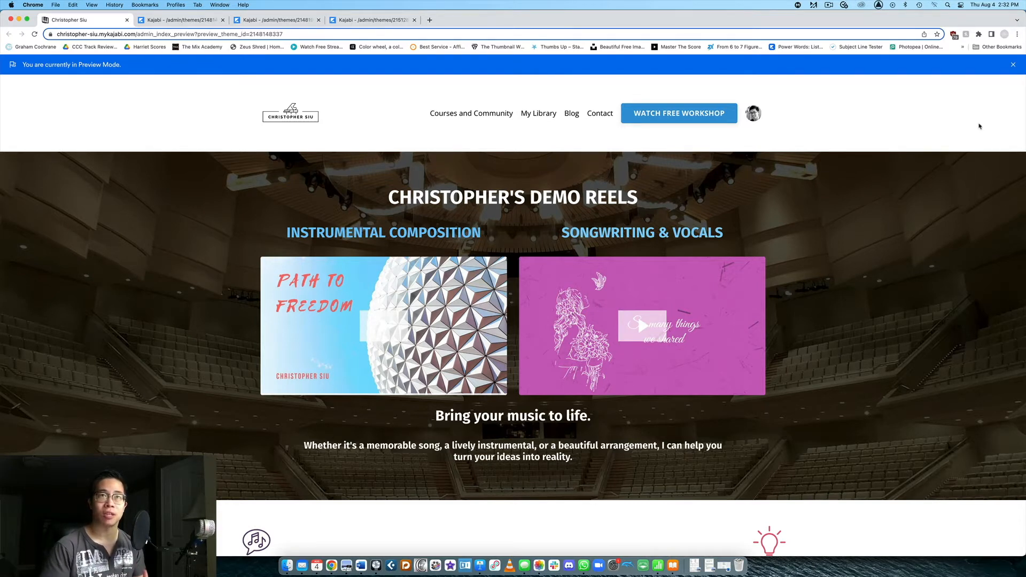
scroll(980, 126, "down", 6)
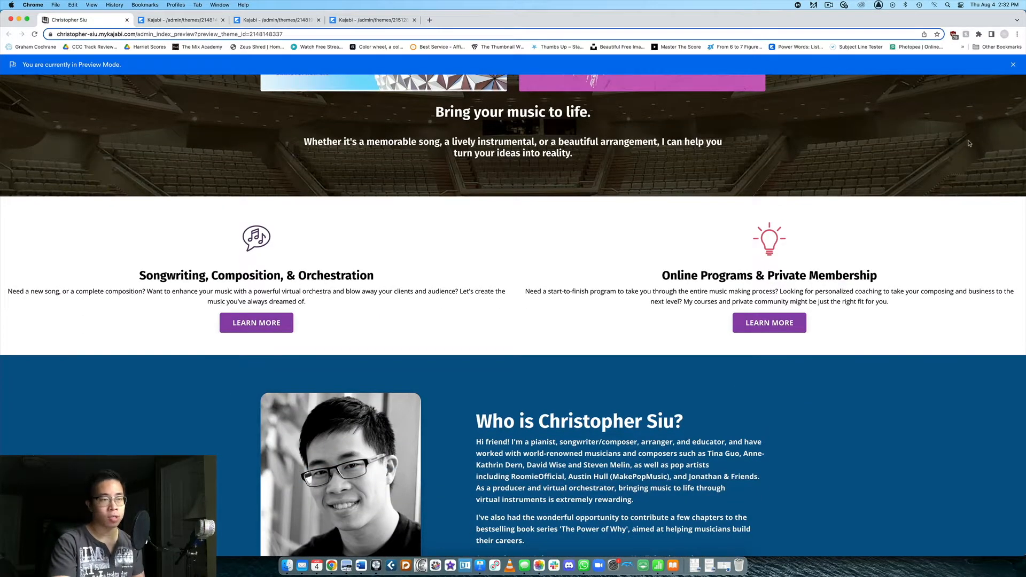
scroll(926, 212, "down", 3)
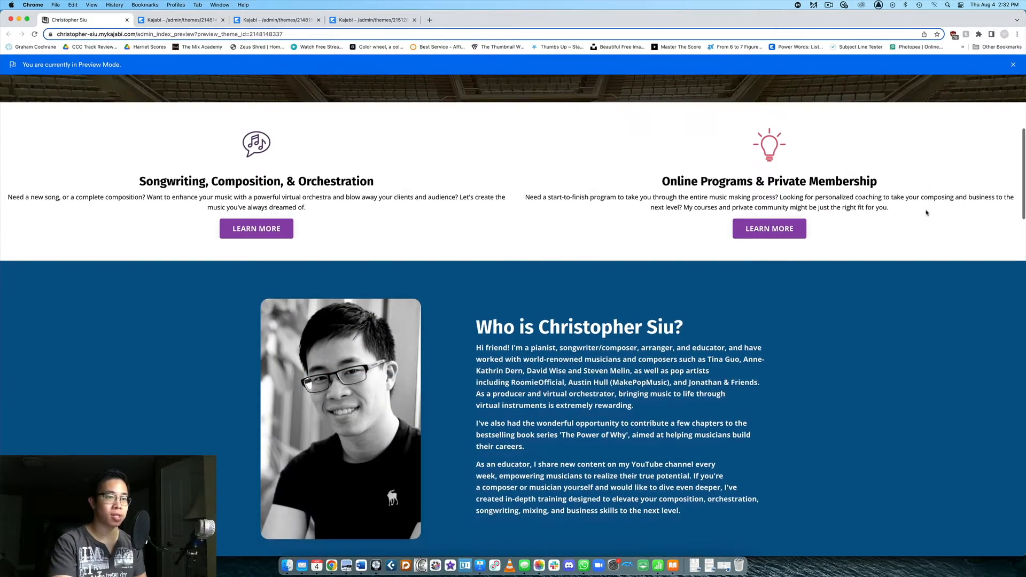
scroll(905, 177, "up", 9)
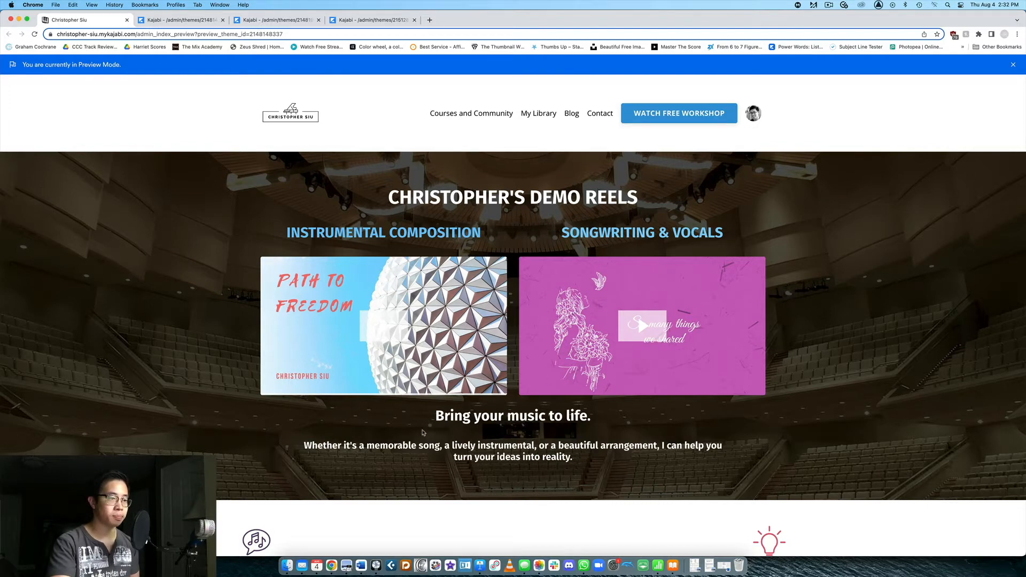
Step: Review the homepage preview from the "Bring your music to life." tagline through the free guide offer to the client and student testimonials
left_click_drag(451, 416, 663, 471)
left_click(662, 470)
scroll(663, 465, "down", 6)
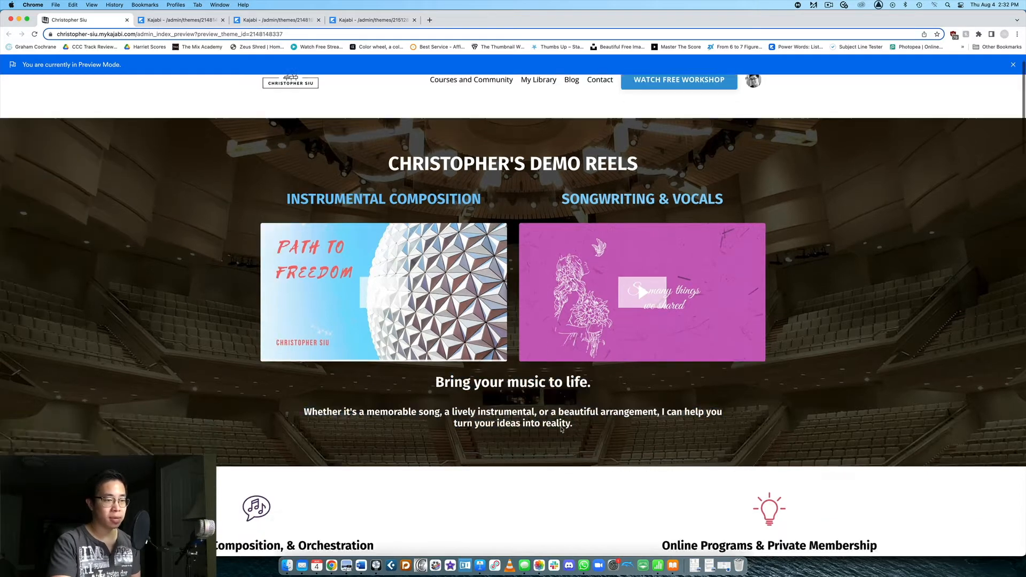
scroll(711, 240, "down", 4)
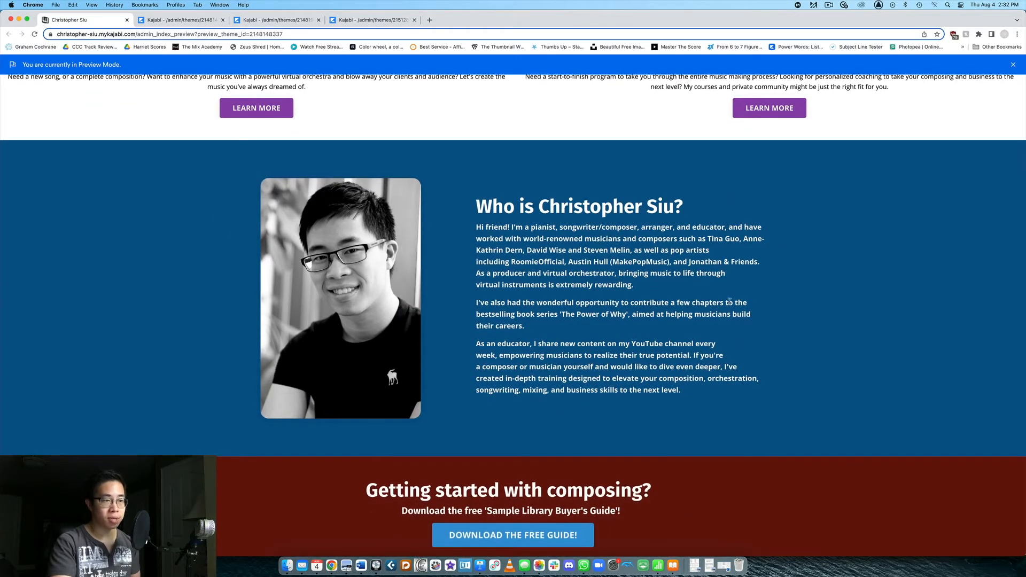
scroll(730, 300, "down", 5)
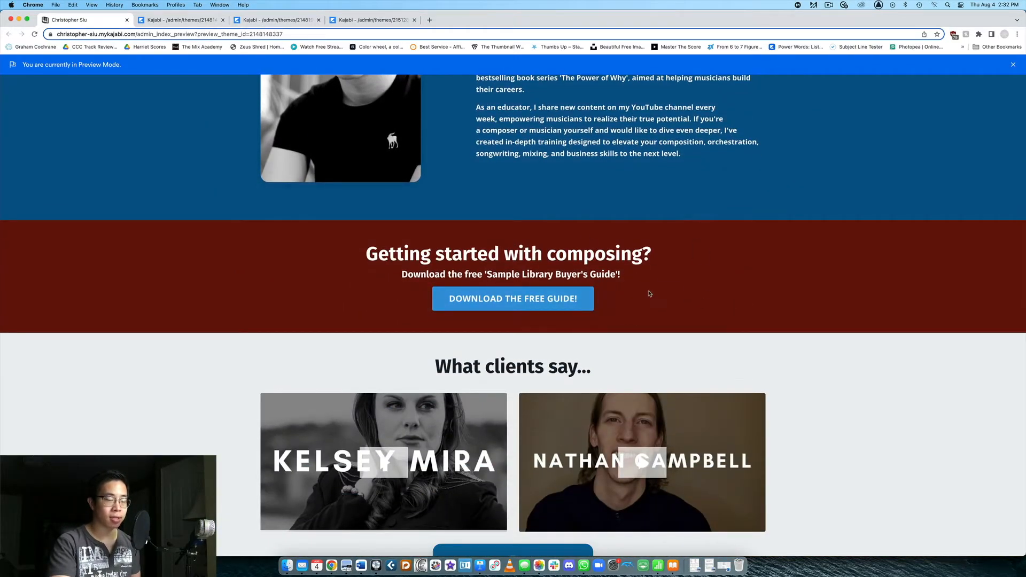
scroll(658, 295, "down", 5)
scroll(671, 292, "down", 20)
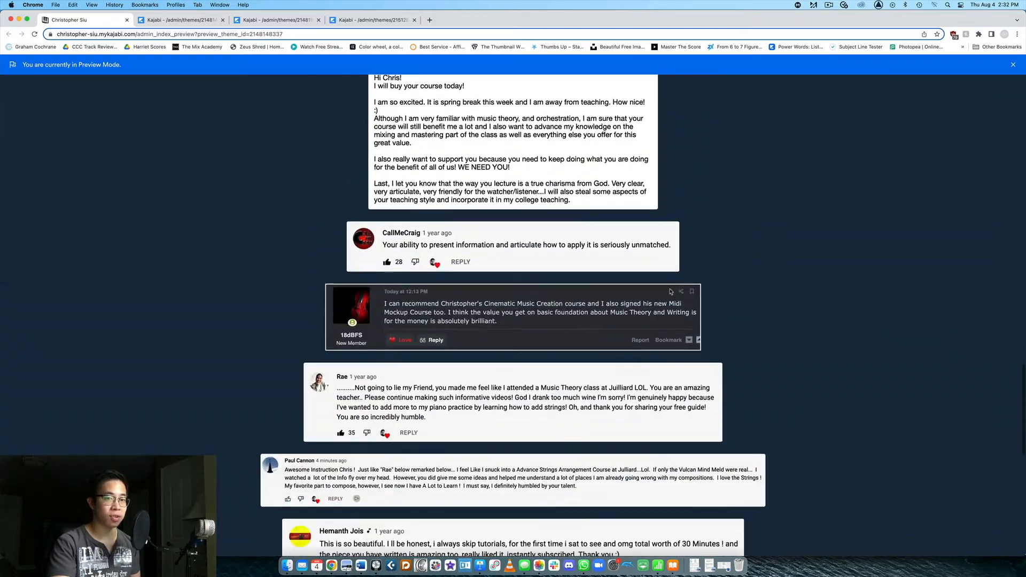
scroll(823, 300, "up", 15)
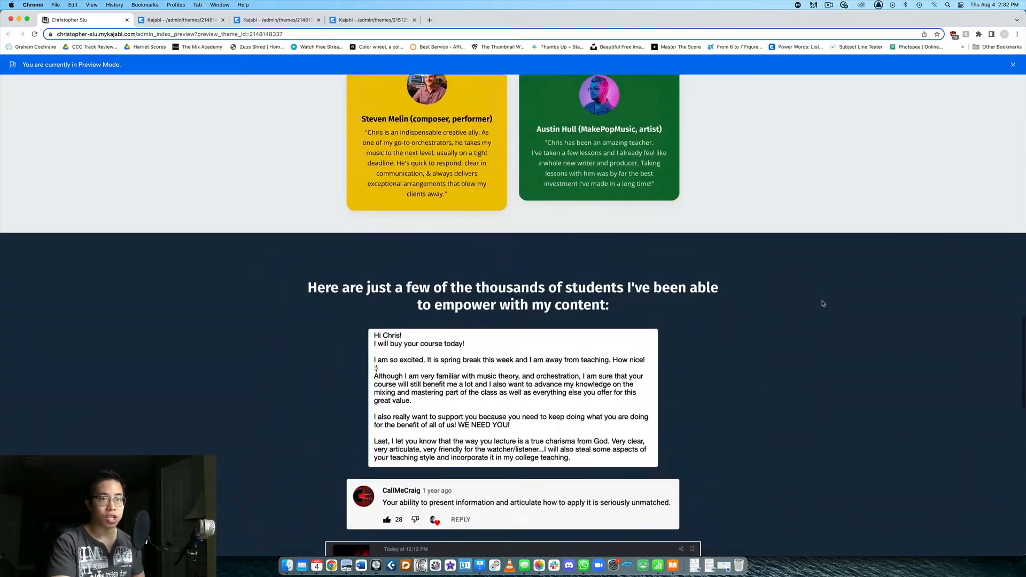
scroll(822, 302, "up", 3)
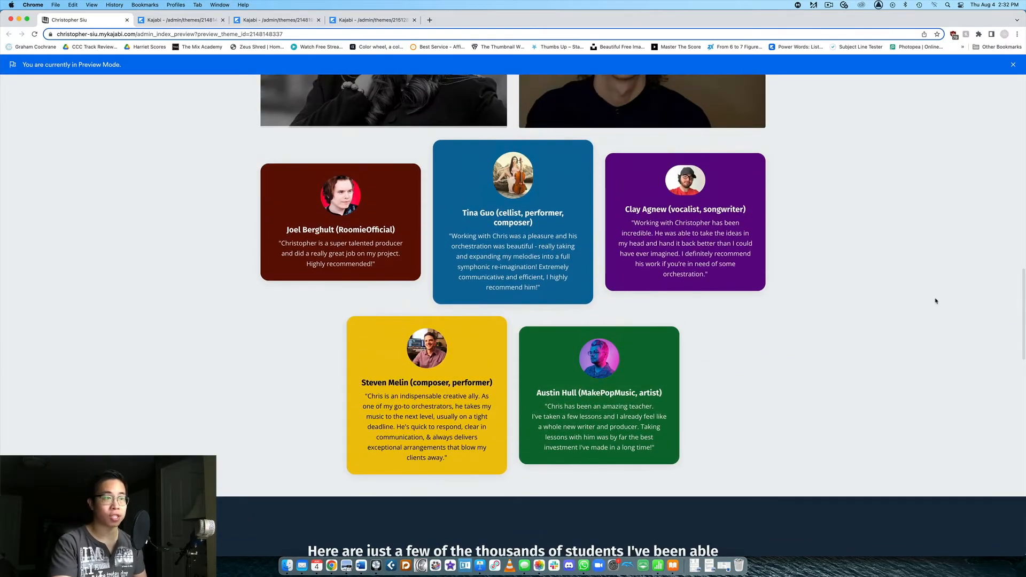
scroll(921, 298, "up", 5)
scroll(921, 299, "up", 2)
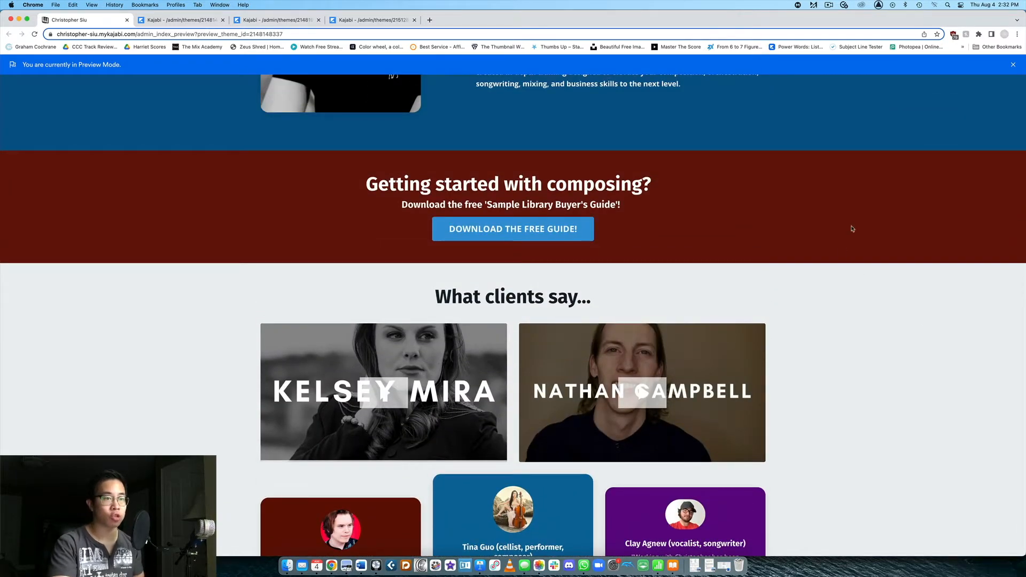
scroll(853, 238, "up", 5)
scroll(853, 238, "up", 10)
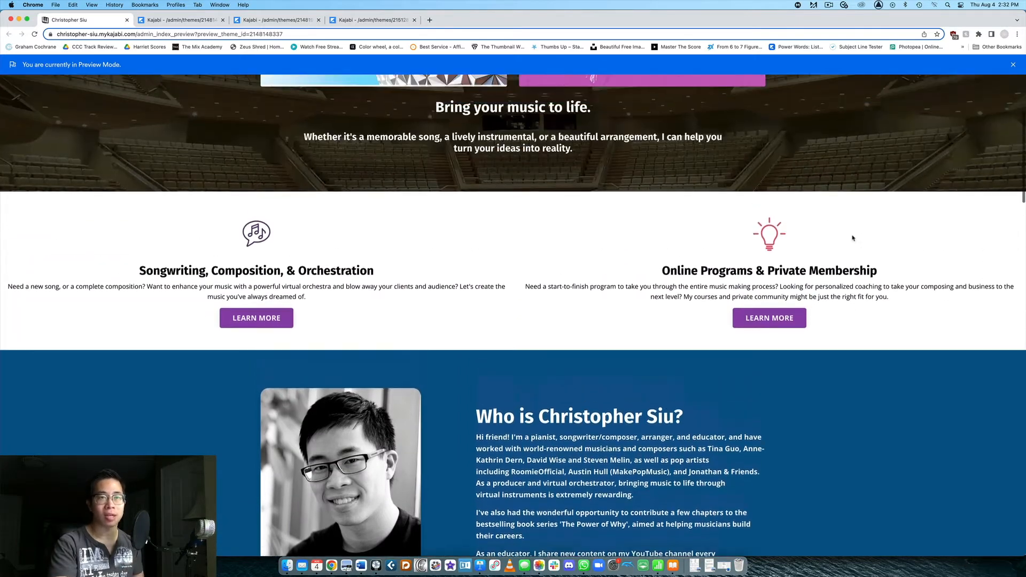
scroll(853, 238, "up", 7)
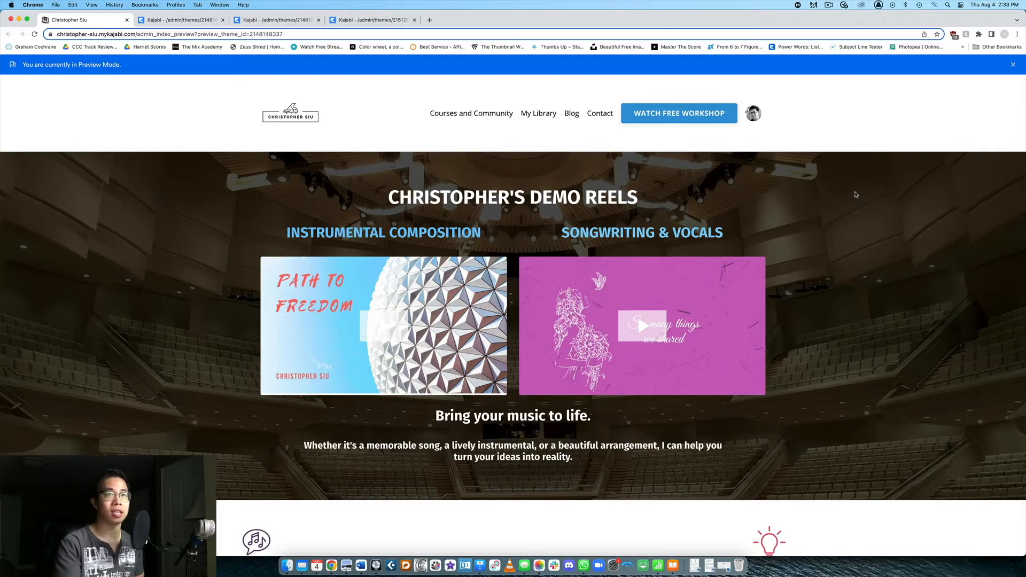
scroll(855, 195, "down", 7)
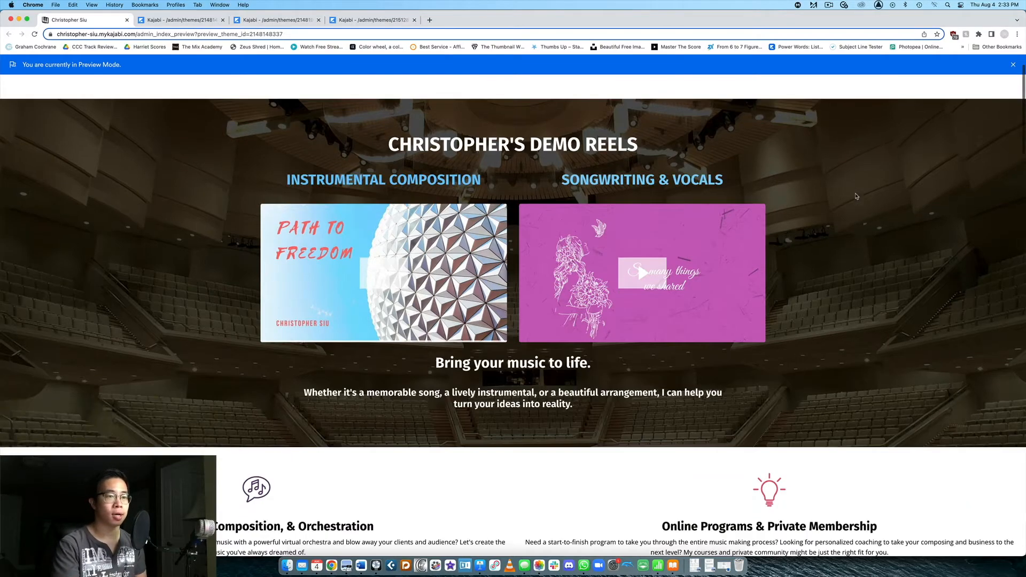
scroll(855, 196, "down", 3)
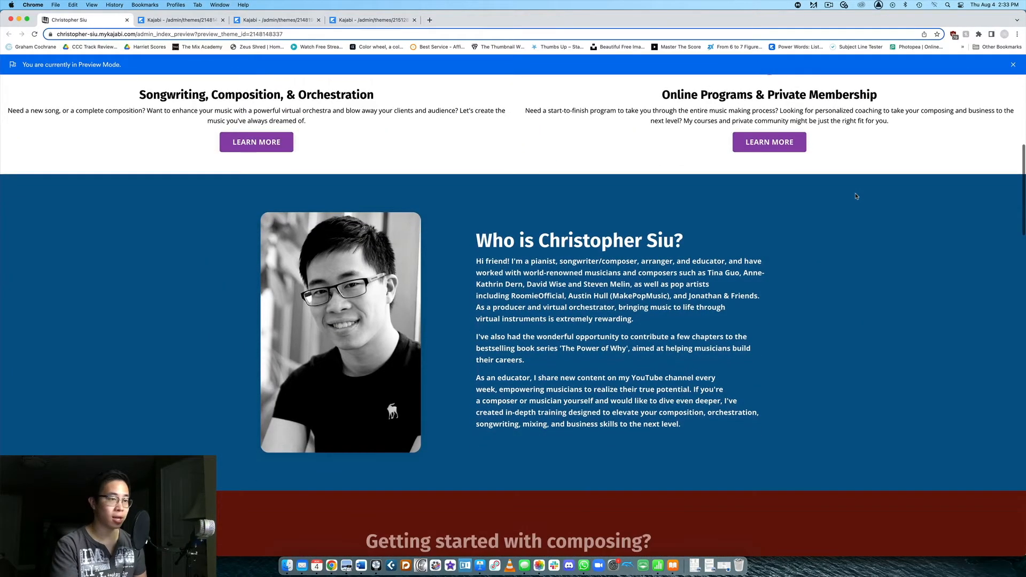
scroll(619, 294, "up", 10)
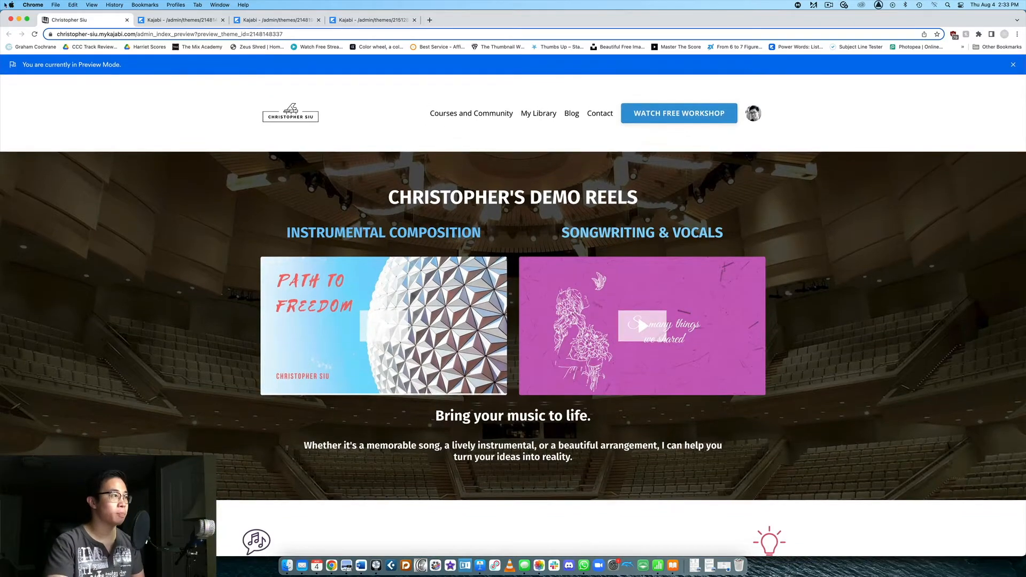
Step: Switch to the homepage's Kajabi editor and open the settings of the first client video under "What clients say..."
left_click(181, 19)
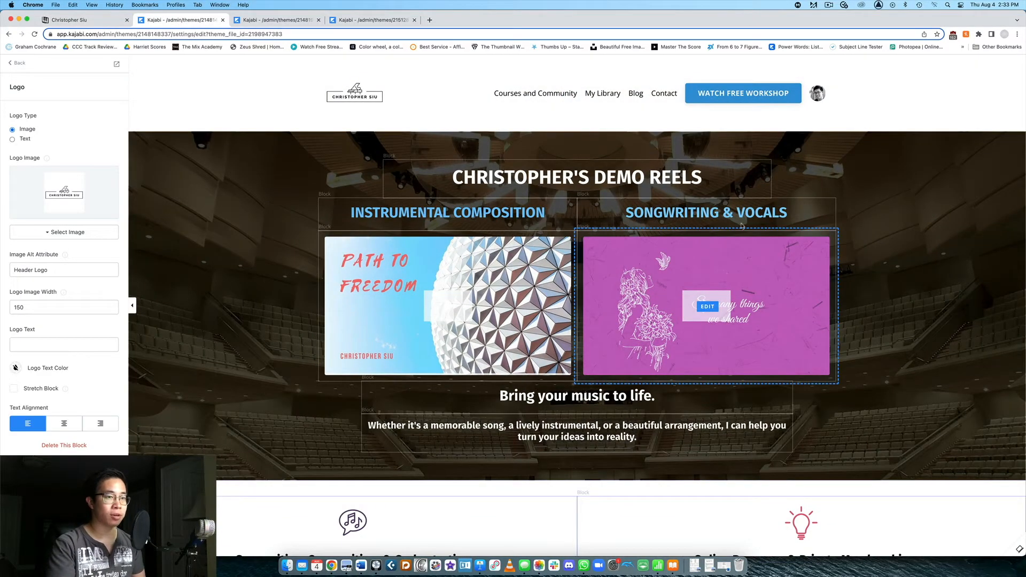
scroll(428, 257, "down", 15)
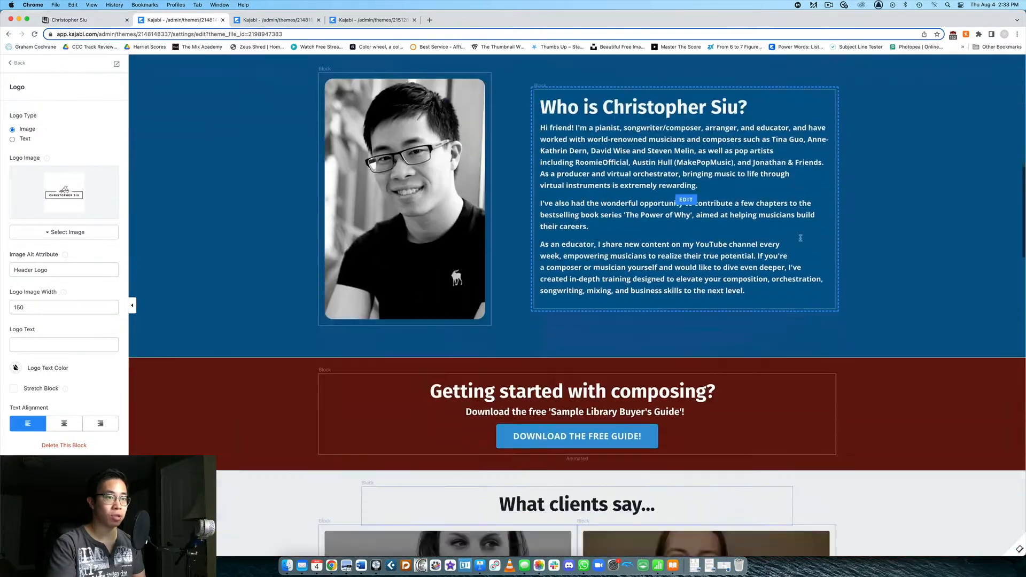
scroll(800, 238, "down", 1)
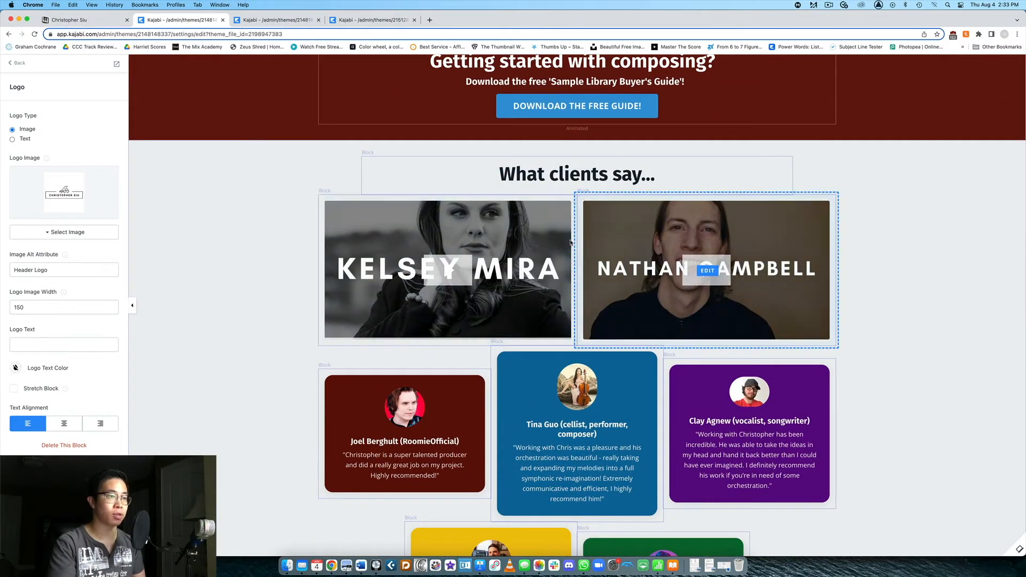
left_click(546, 245)
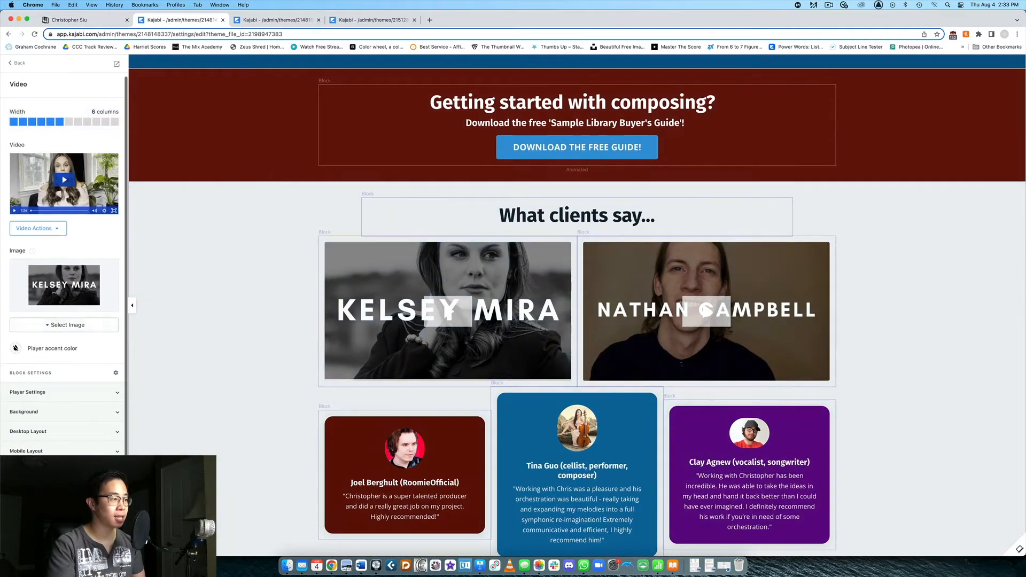
Step: Open the settings of the demo reels heading text block and of the header logo block
scroll(342, 398, "up", 1)
scroll(342, 398, "up", 15)
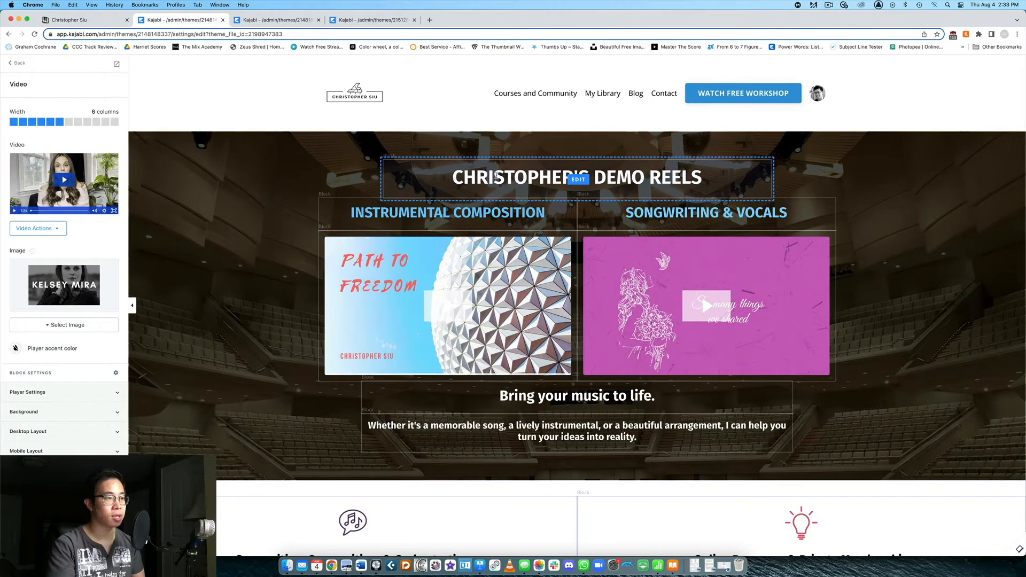
left_click(573, 175)
scroll(64, 217, "down", 2)
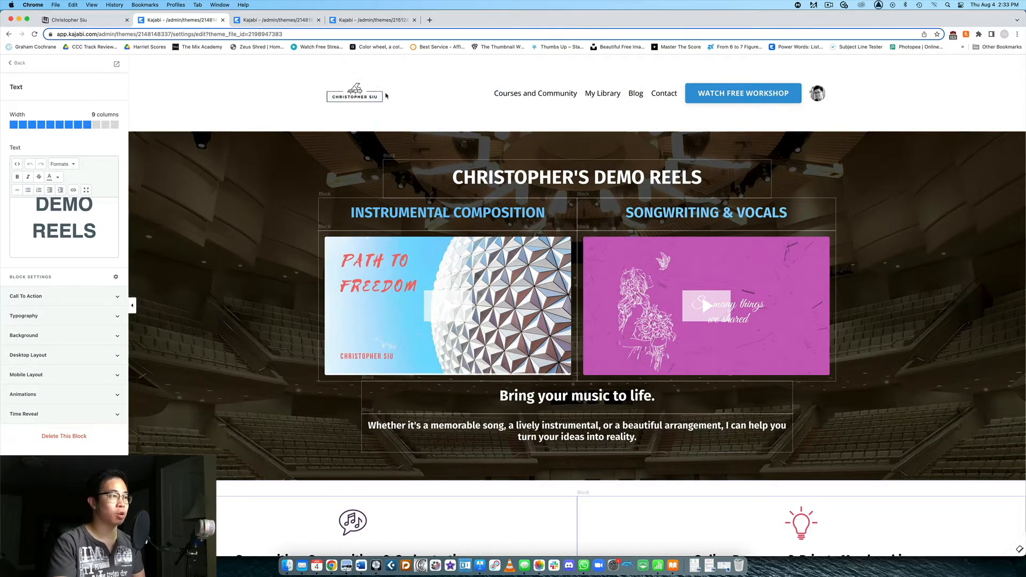
left_click(334, 81)
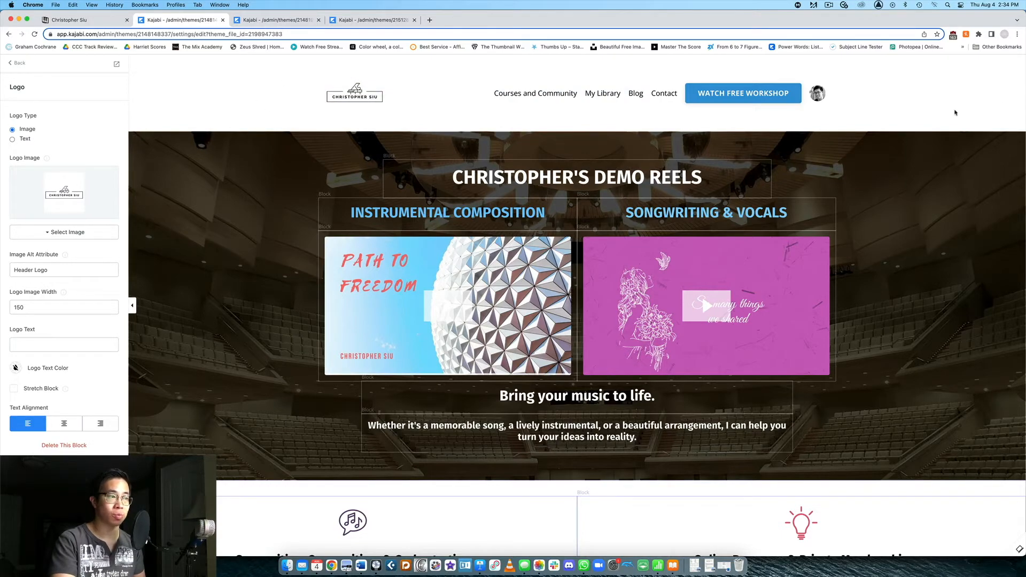
Step: Examine the homepage's section layout in the editor, from the header and demo reels to the student testimonials
scroll(873, 85, "down", 11)
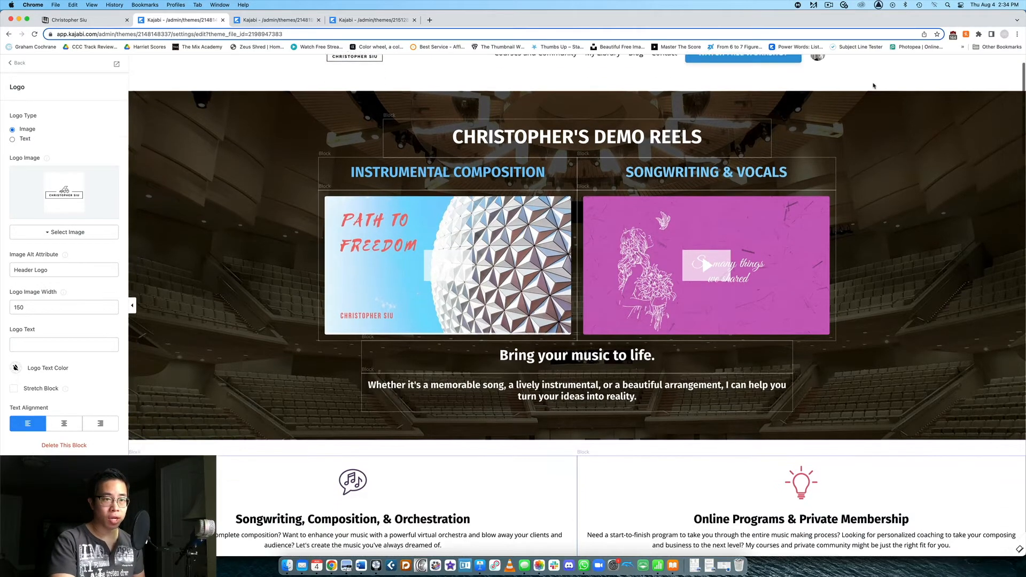
scroll(873, 85, "up", 11)
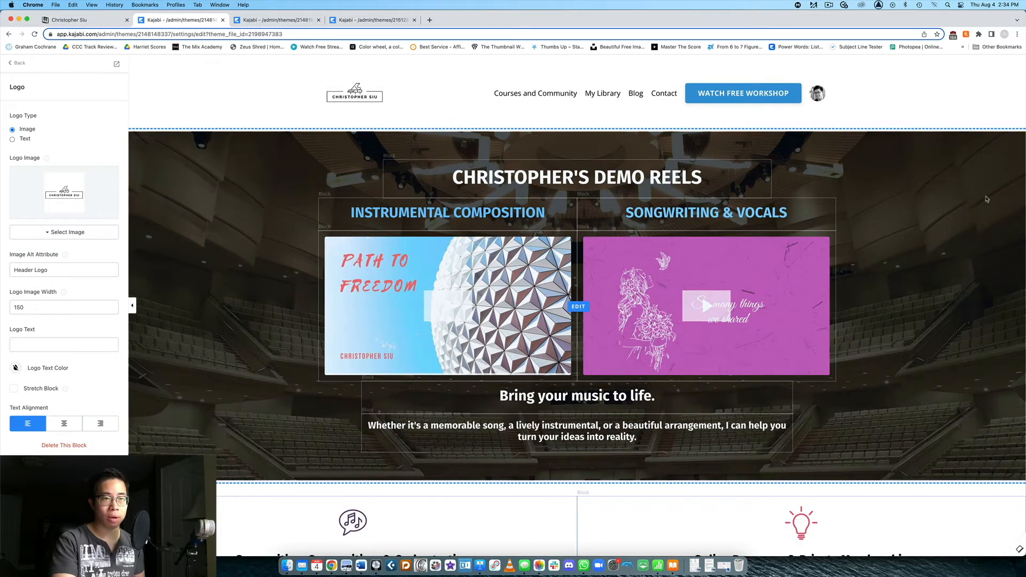
scroll(968, 184, "down", 7)
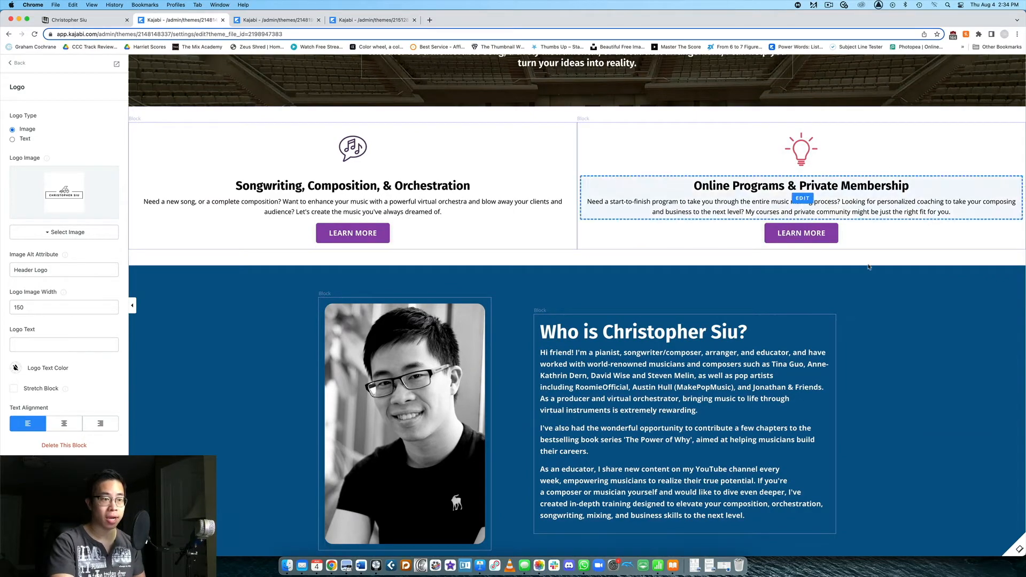
scroll(964, 315, "down", 6)
scroll(963, 315, "up", 14)
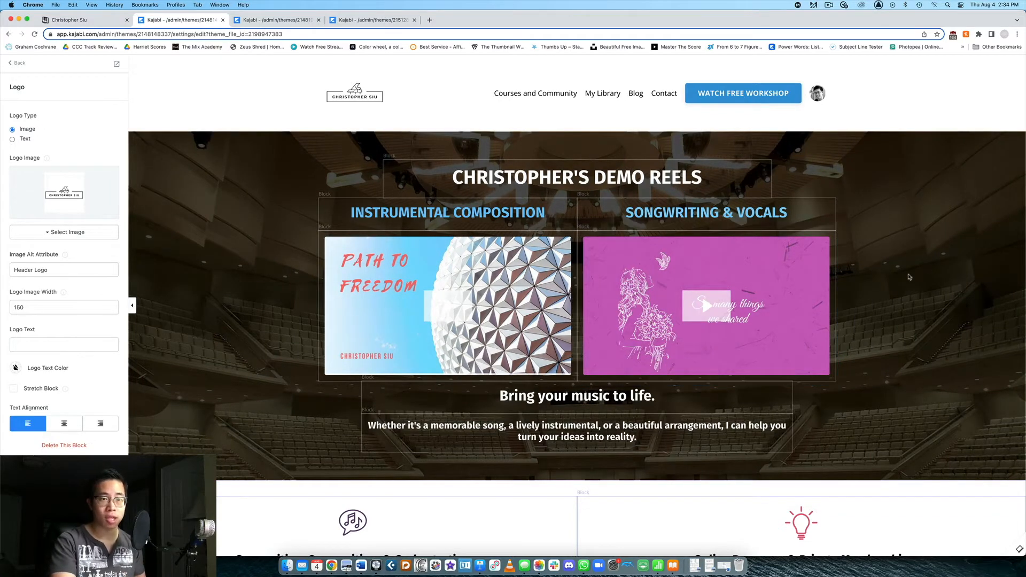
scroll(909, 277, "down", 2)
scroll(802, 420, "down", 3)
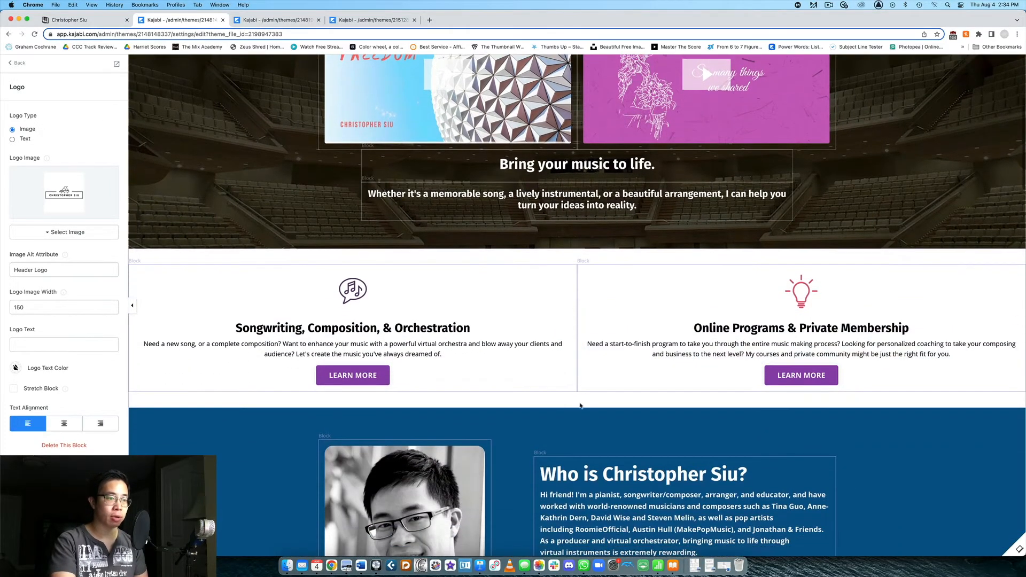
scroll(802, 390, "down", 10)
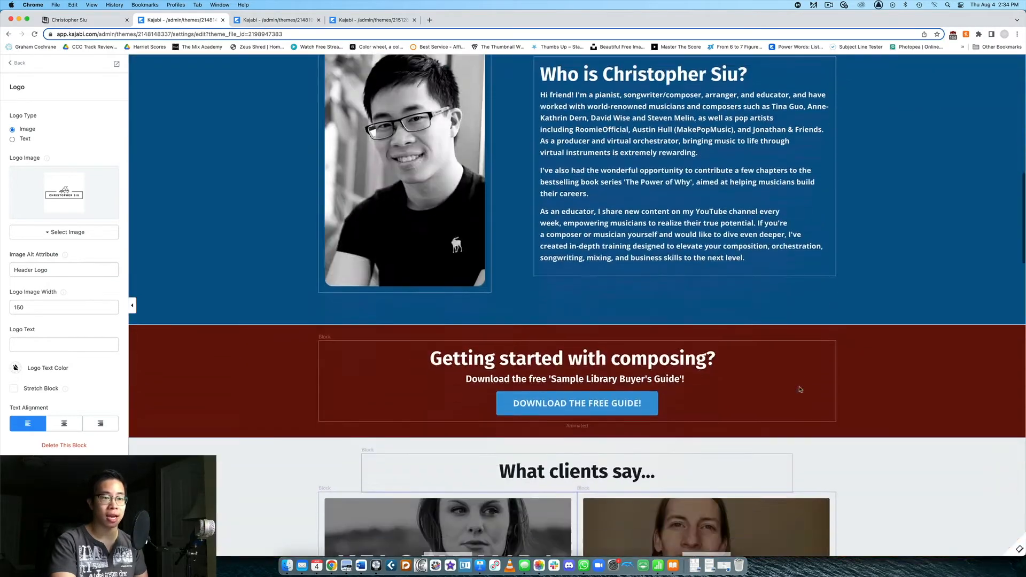
scroll(800, 389, "down", 10)
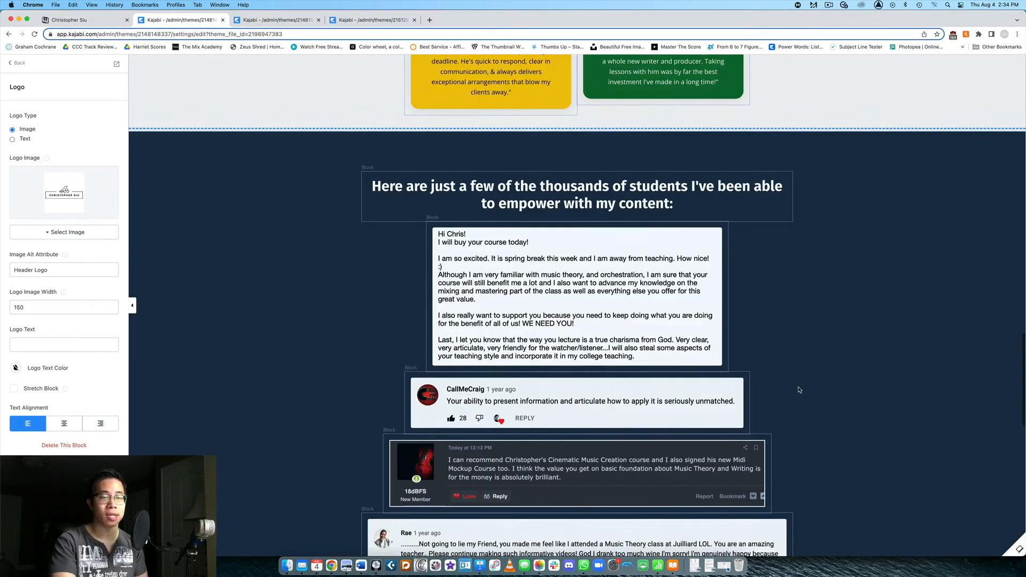
scroll(799, 390, "up", 10)
scroll(798, 391, "up", 12)
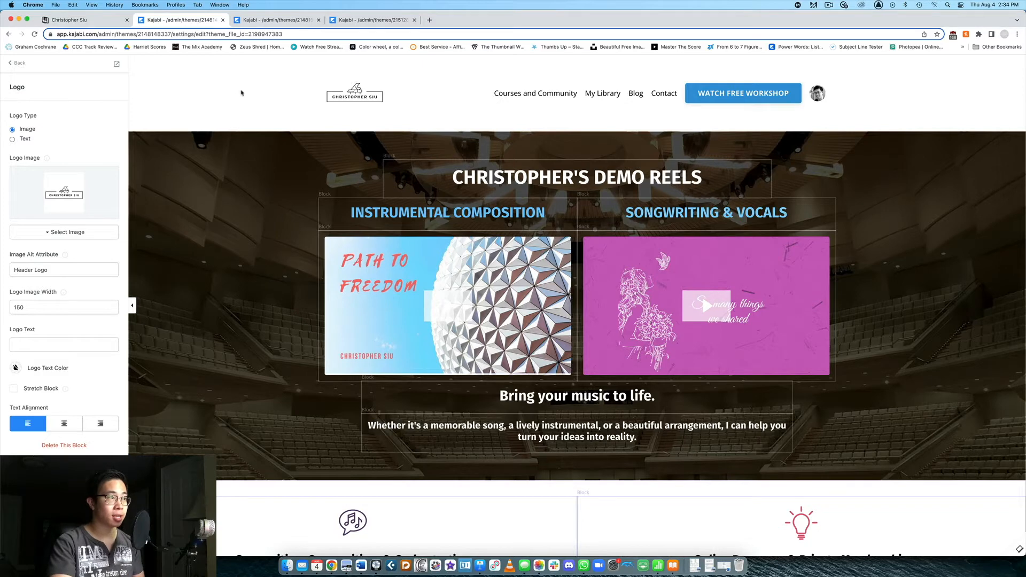
Step: Switch to the CCC Closed Cart landing page editor and preview the page in the mobile layout
left_click(265, 22)
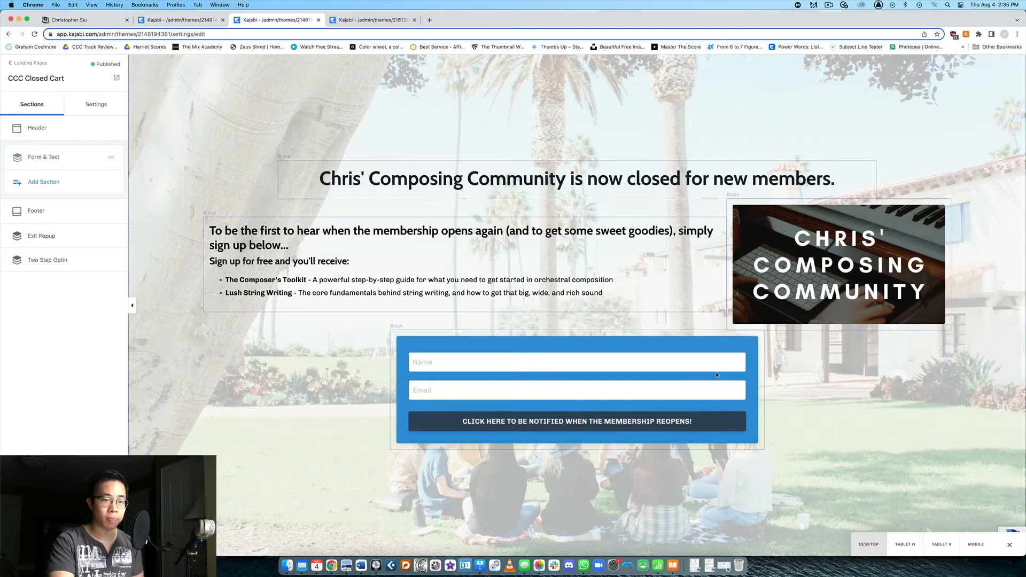
left_click(976, 545)
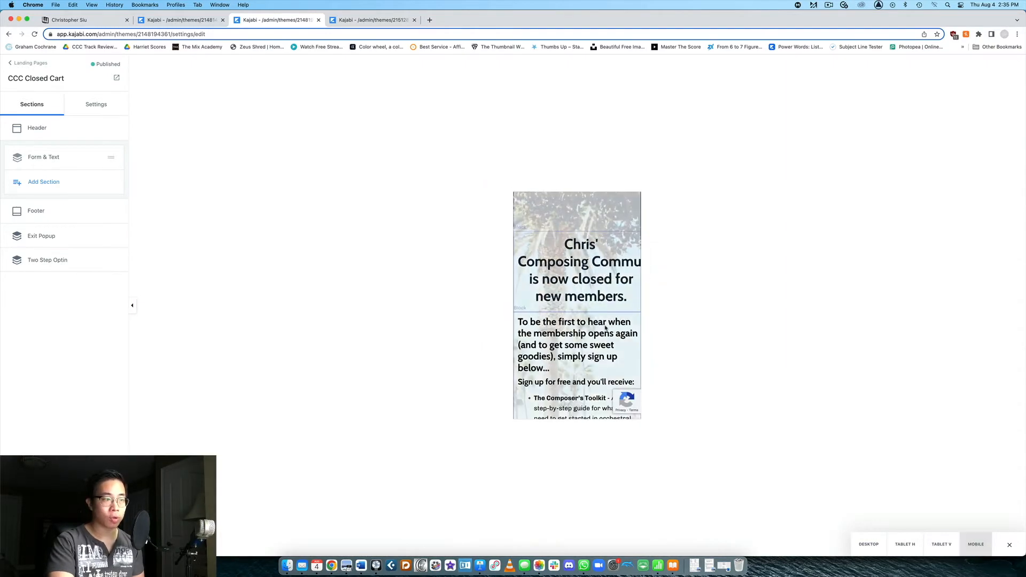
Step: Open the mobile layout options of the landing page's footer and the settings of its logo block
scroll(575, 331, "down", 10)
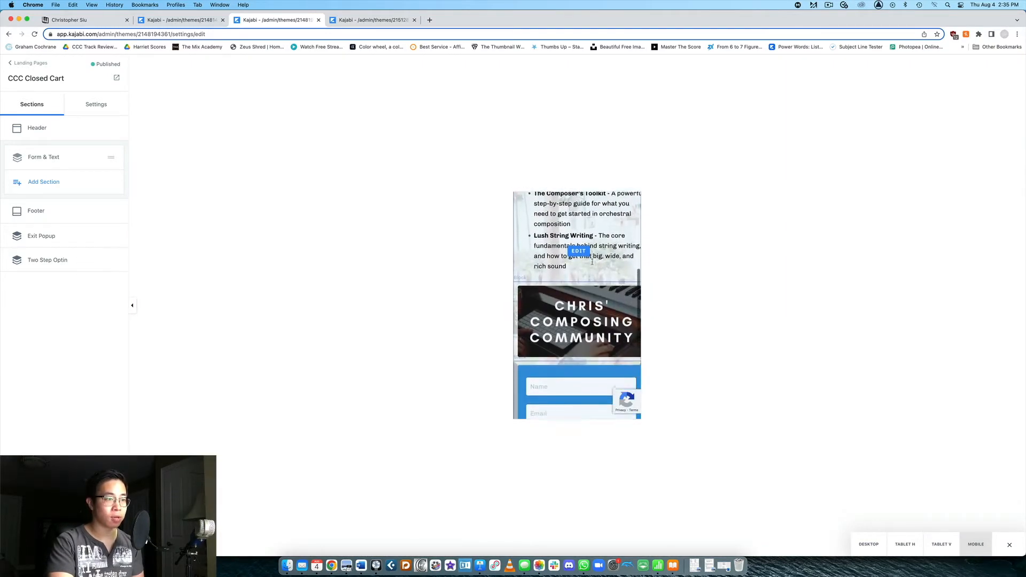
scroll(592, 261, "down", 5)
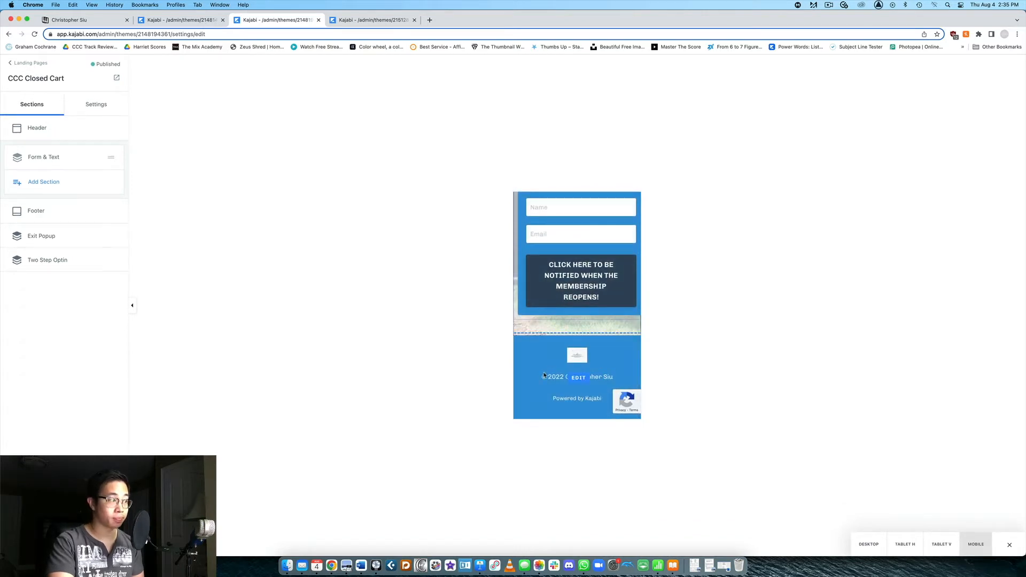
left_click(531, 363)
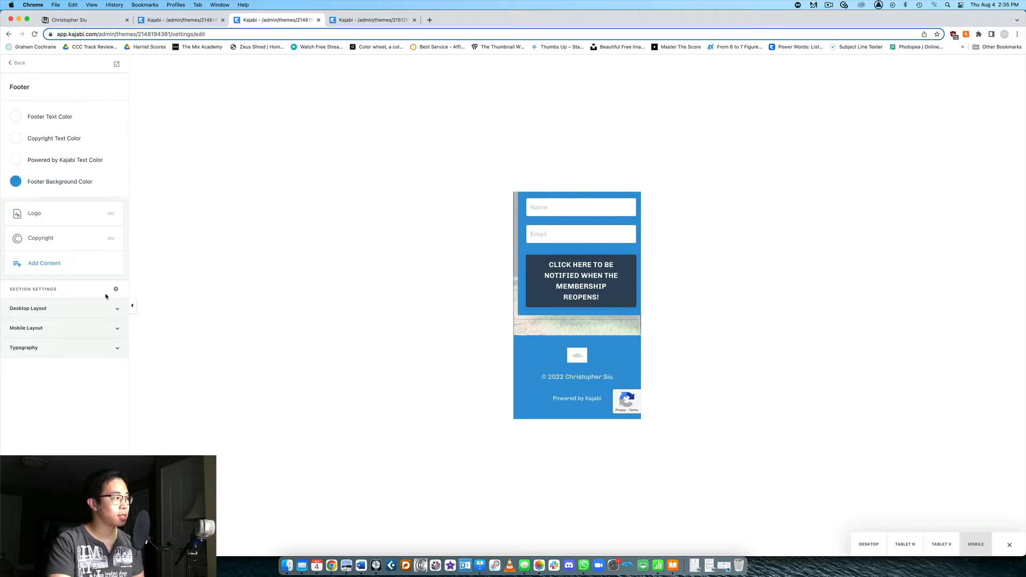
left_click(94, 328)
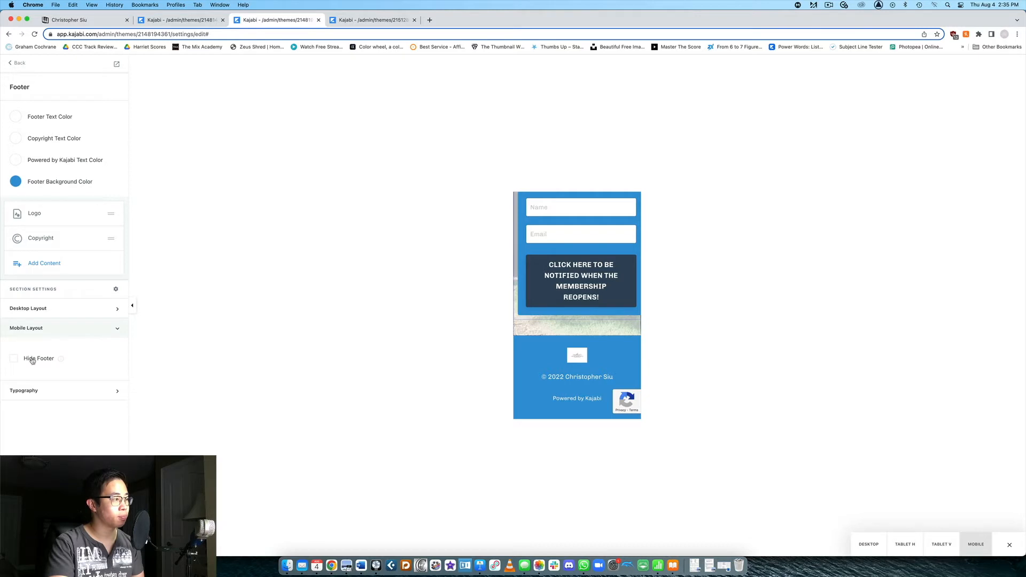
left_click(574, 364)
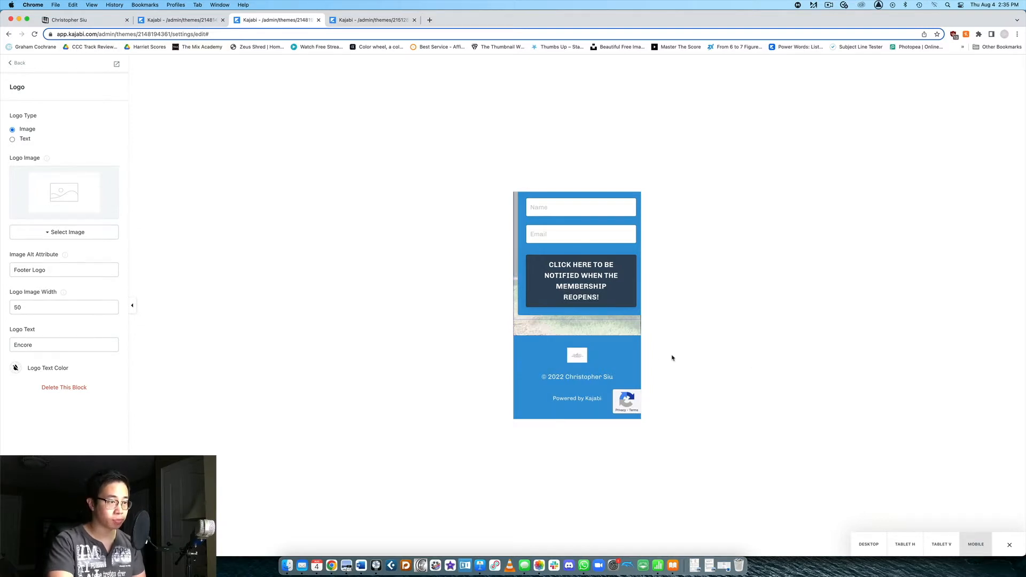
Step: Return to the footer settings and hide the footer in the mobile layout, toggling the option to compare both states
left_click(630, 354)
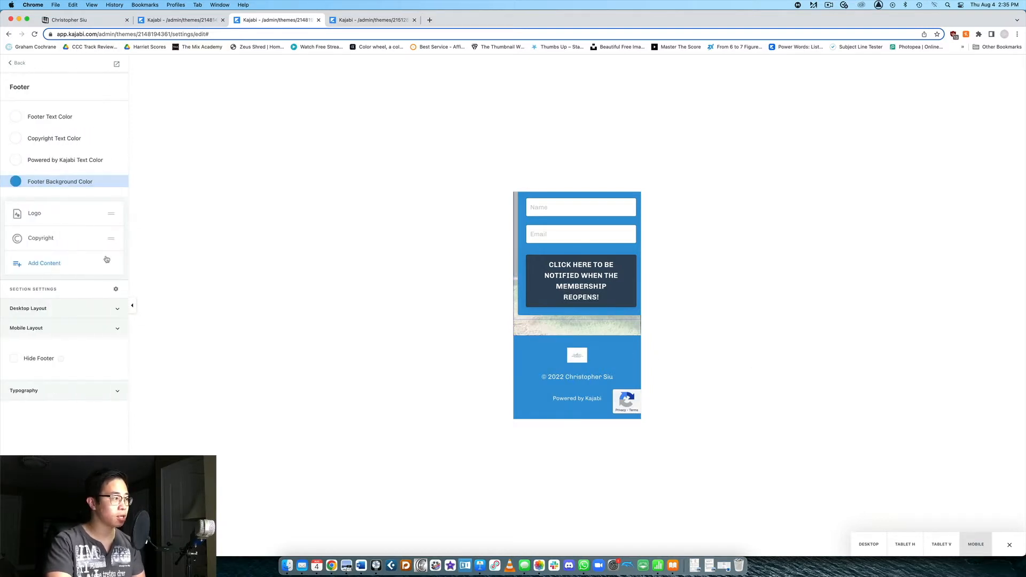
left_click(36, 358)
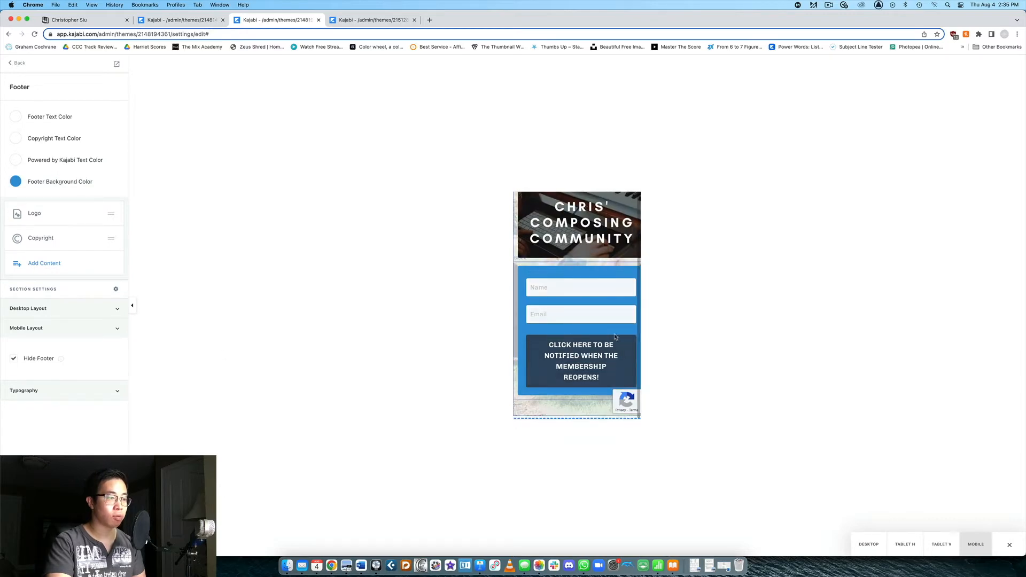
scroll(615, 335, "down", 2)
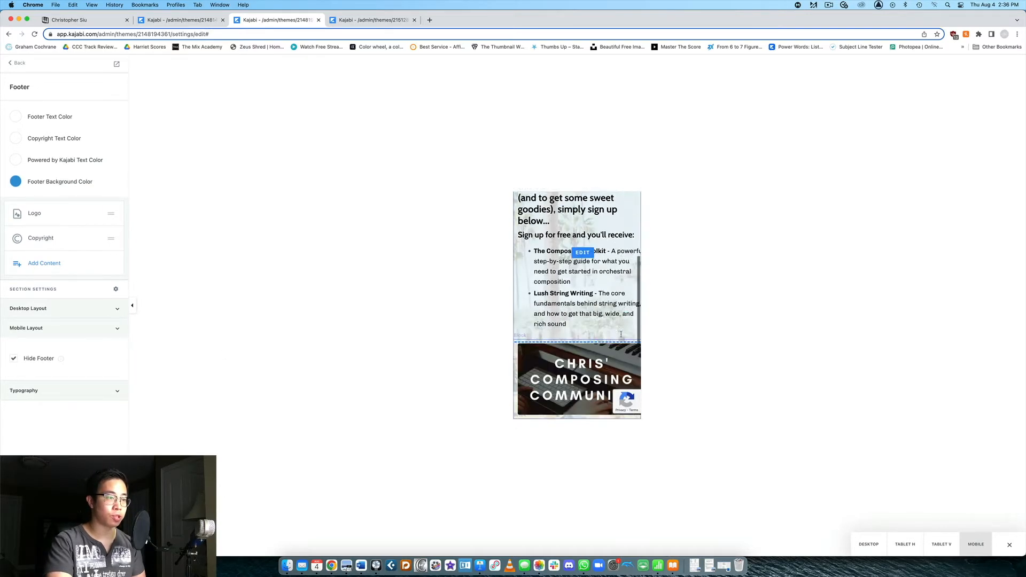
left_click(35, 358)
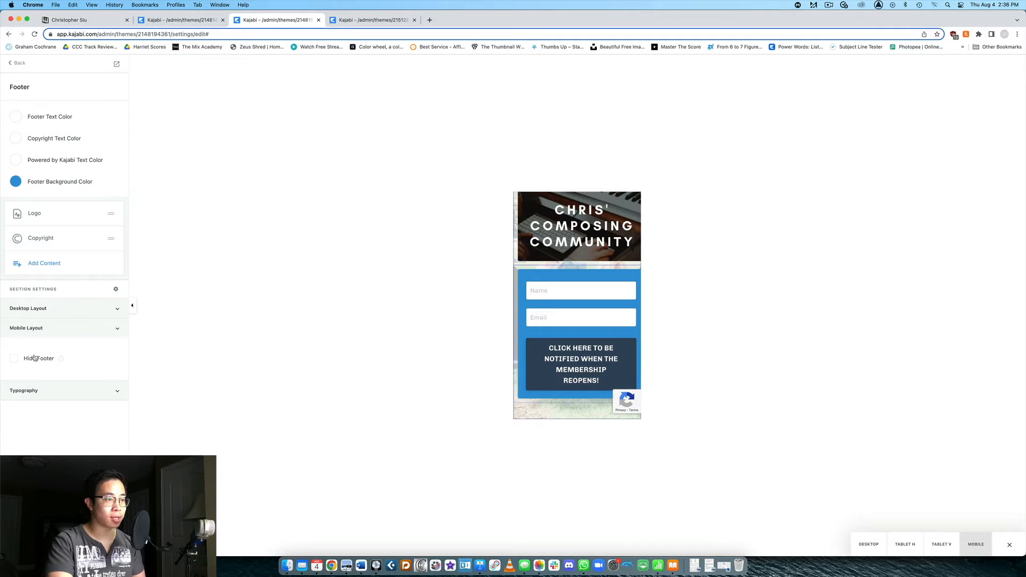
left_click(34, 360)
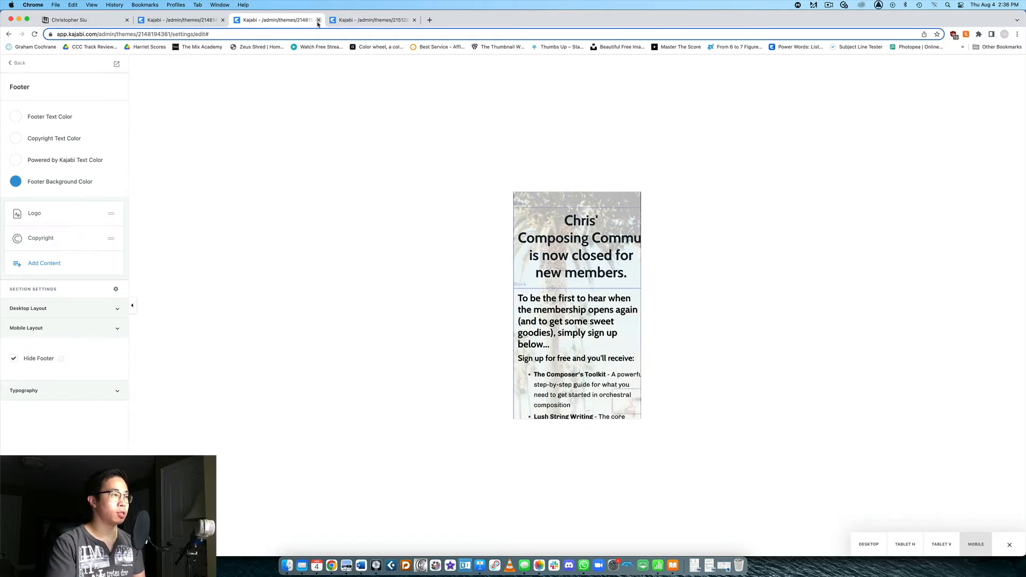
Step: Switch to the email template editor, look over the email, and open the settings of its header banner and logo images
left_click(372, 20)
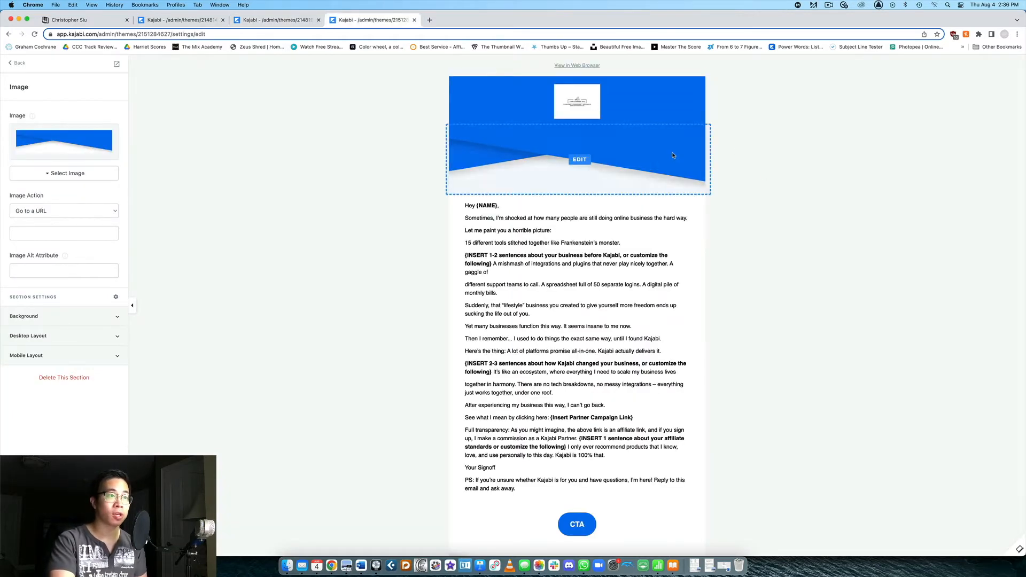
mouse_move(587, 89)
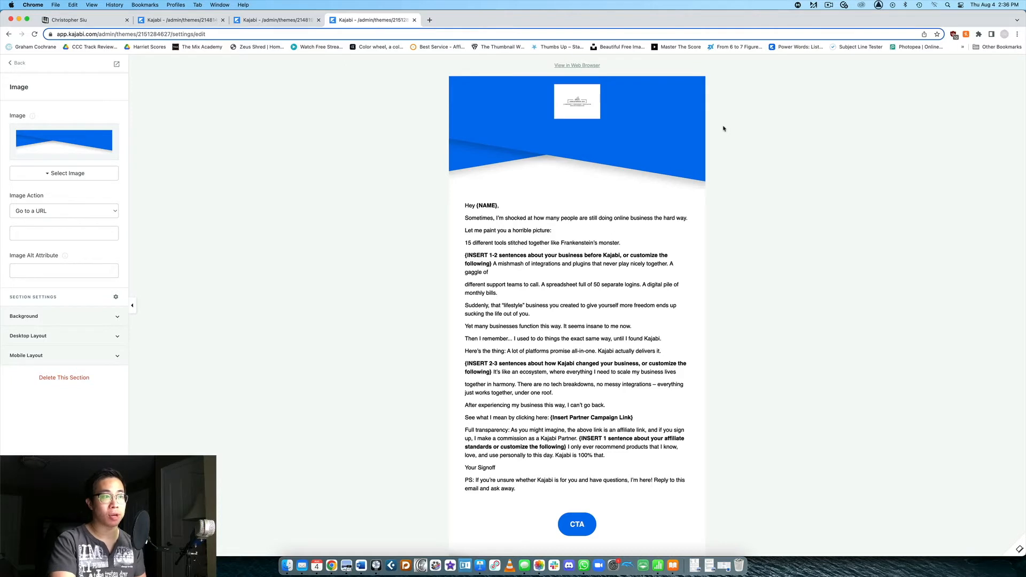
mouse_move(577, 116)
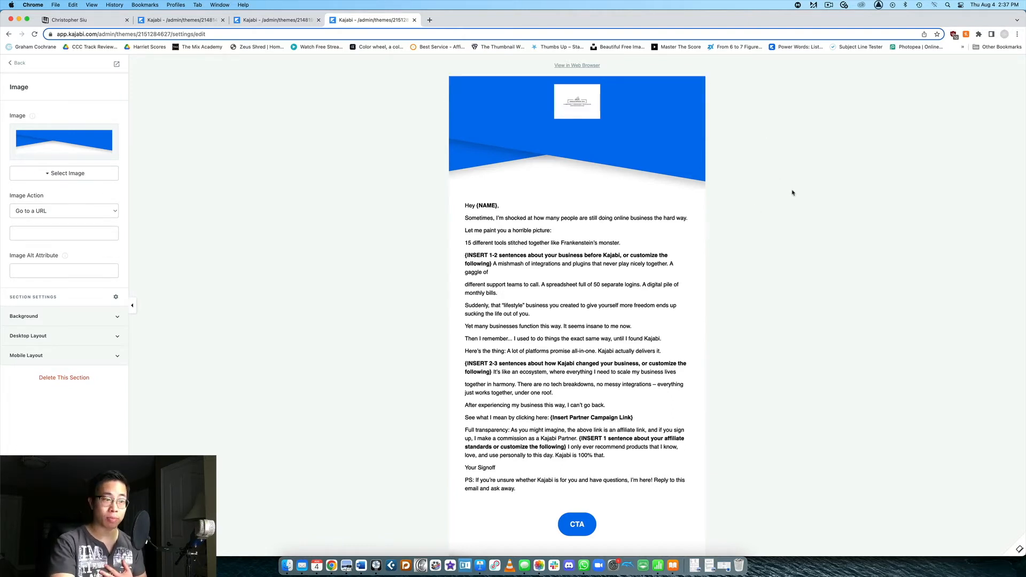
scroll(793, 192, "down", 3)
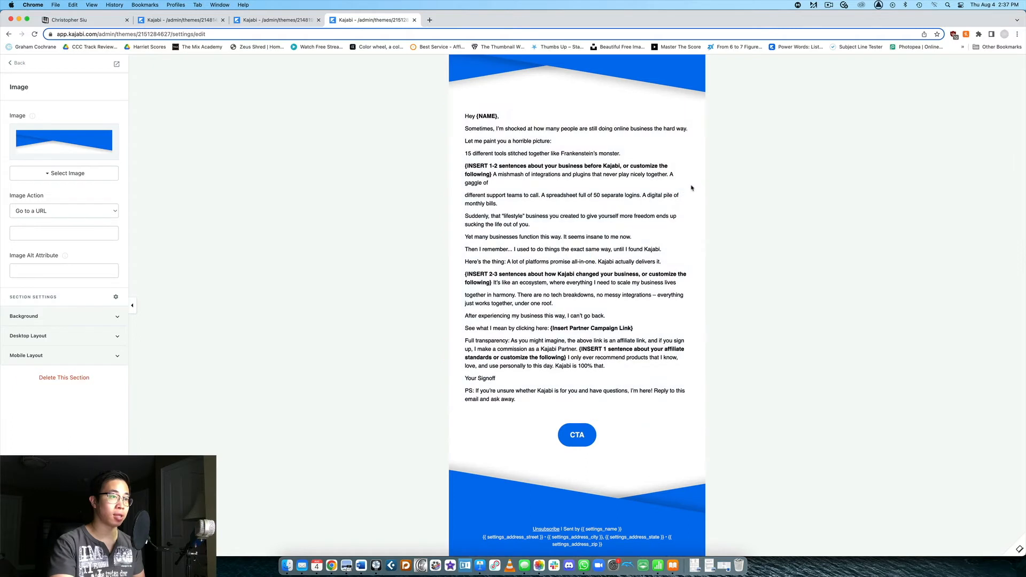
scroll(691, 188, "up", 3)
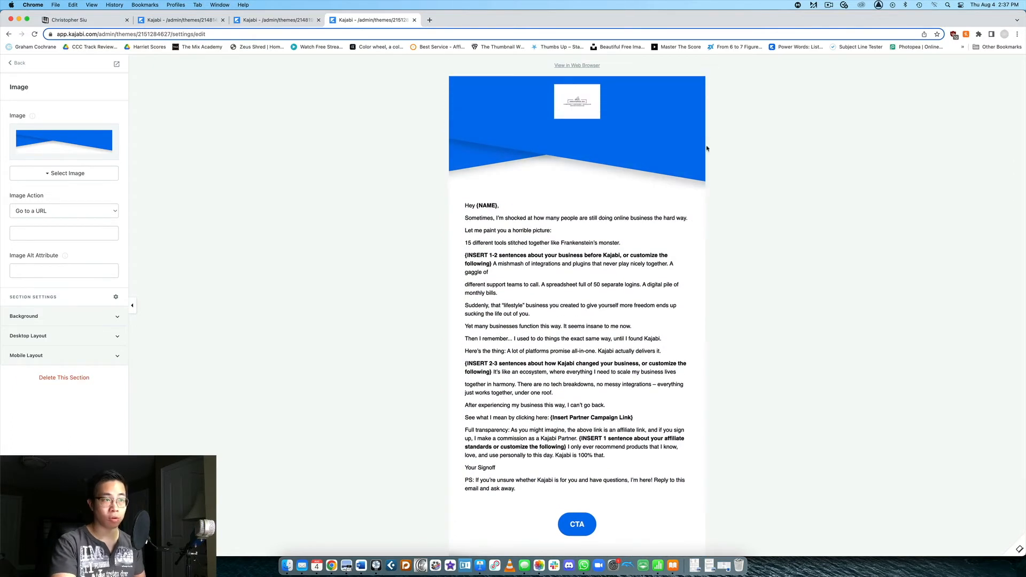
left_click(579, 136)
left_click(577, 102)
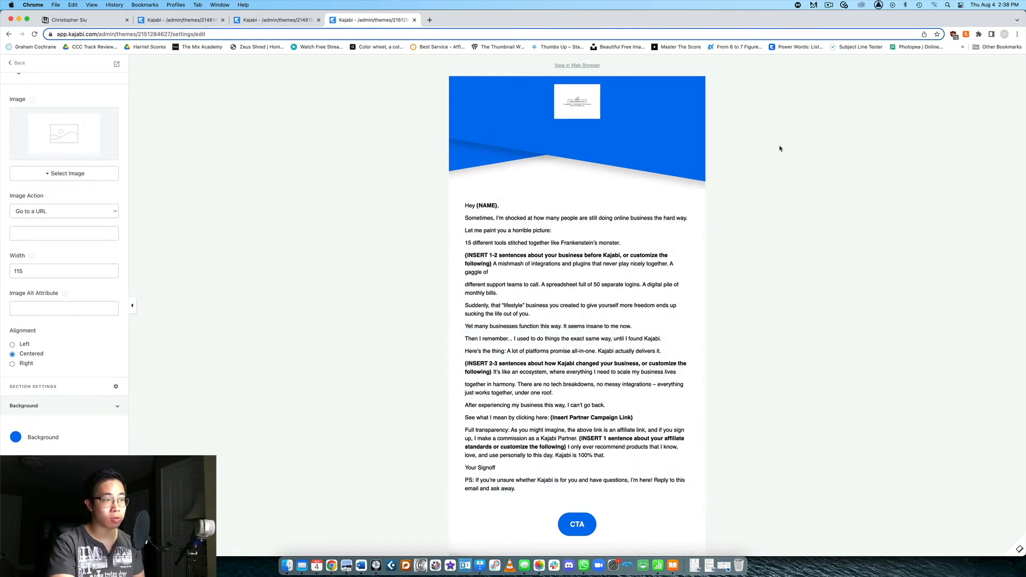
Step: Open the settings of the email's lower banner image, body text and CTA button one after another
scroll(459, 508, "down", 2)
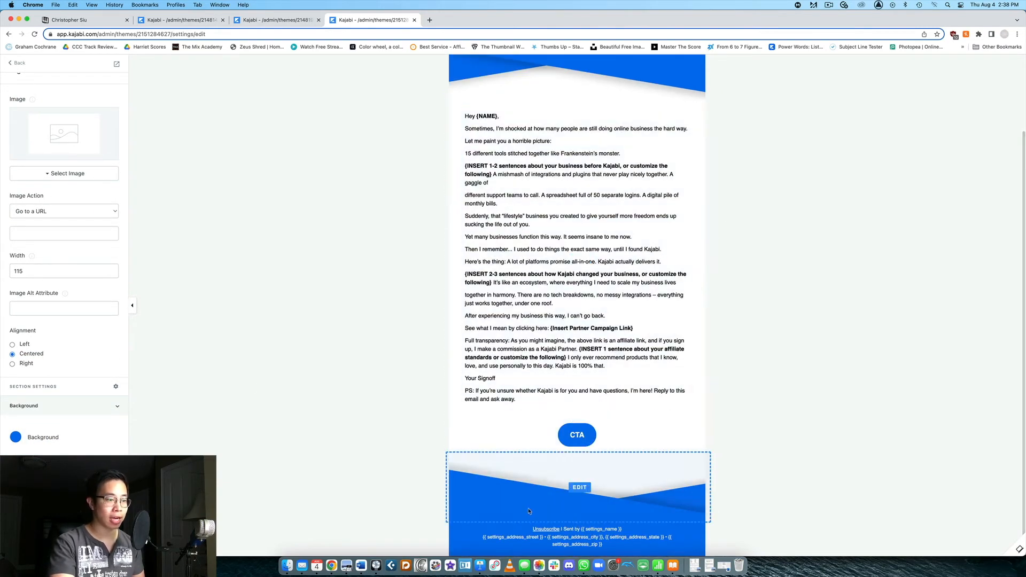
left_click(459, 507)
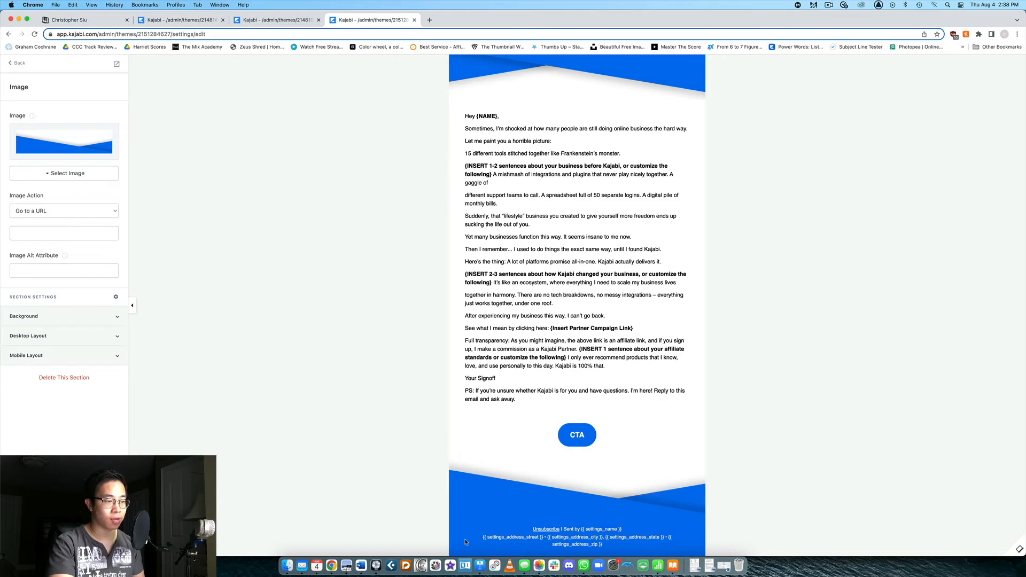
left_click(552, 213)
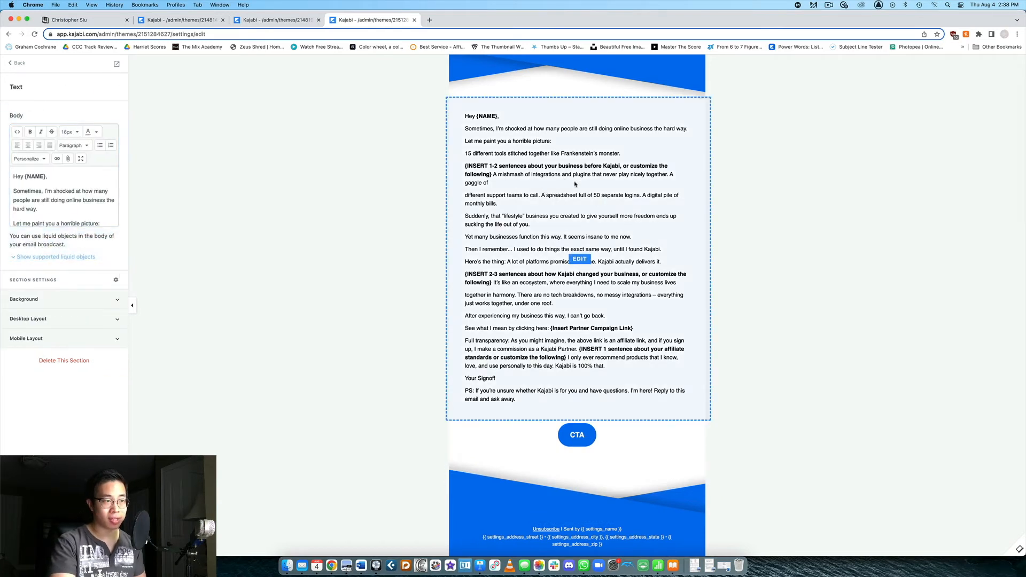
left_click(577, 435)
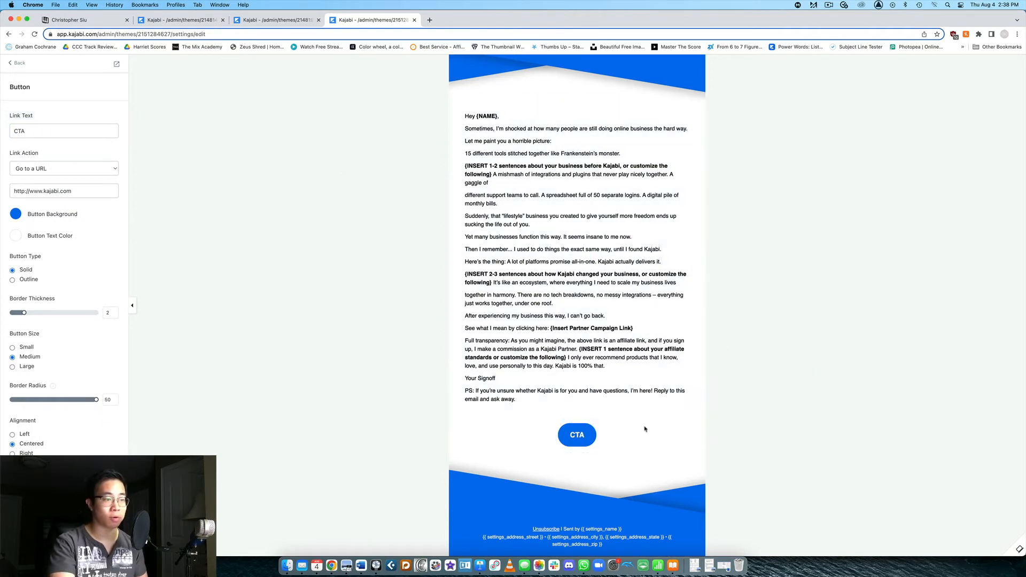
scroll(919, 347, "up", 3)
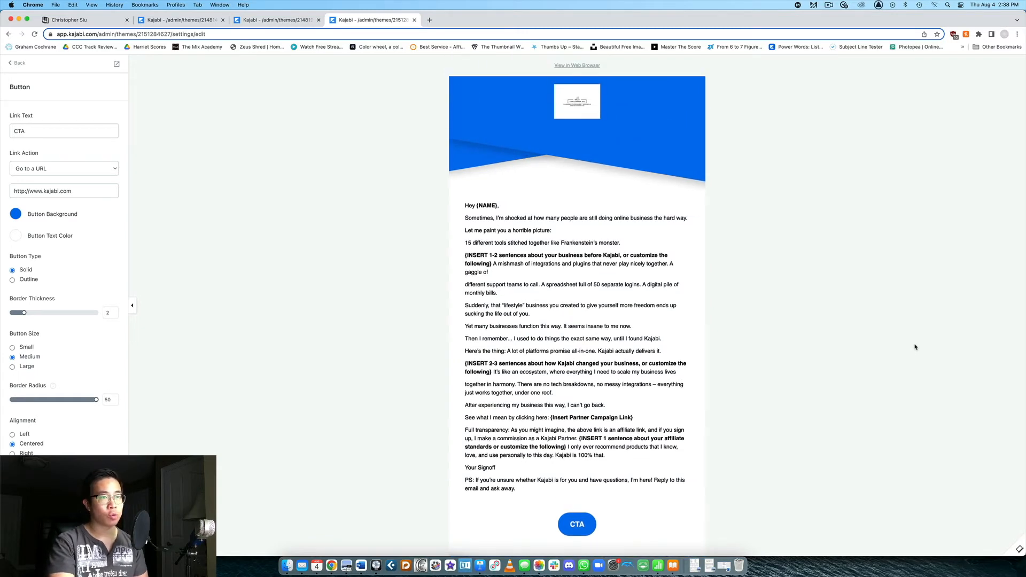
scroll(915, 348, "down", 3)
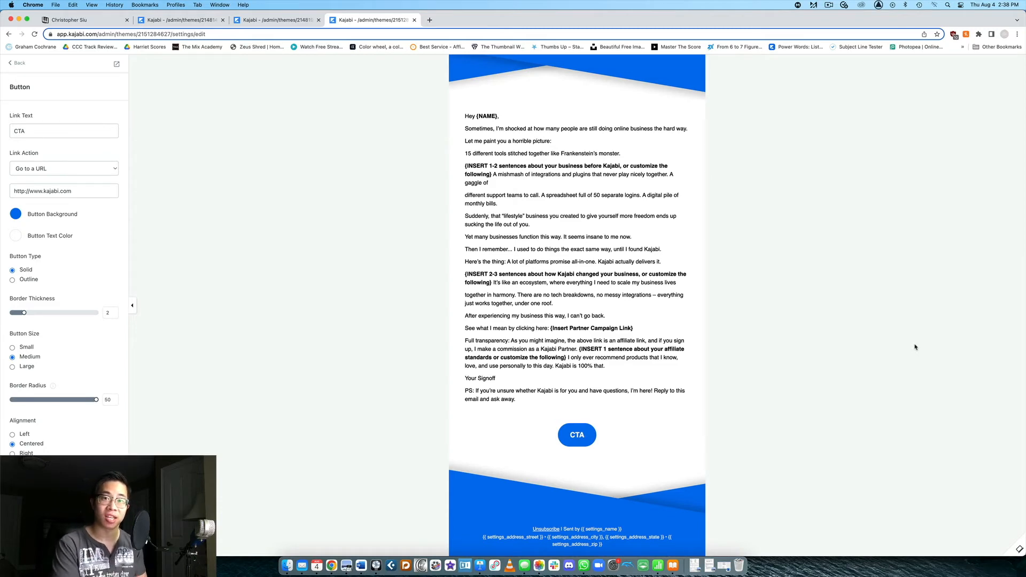
scroll(536, 258, "up", 3)
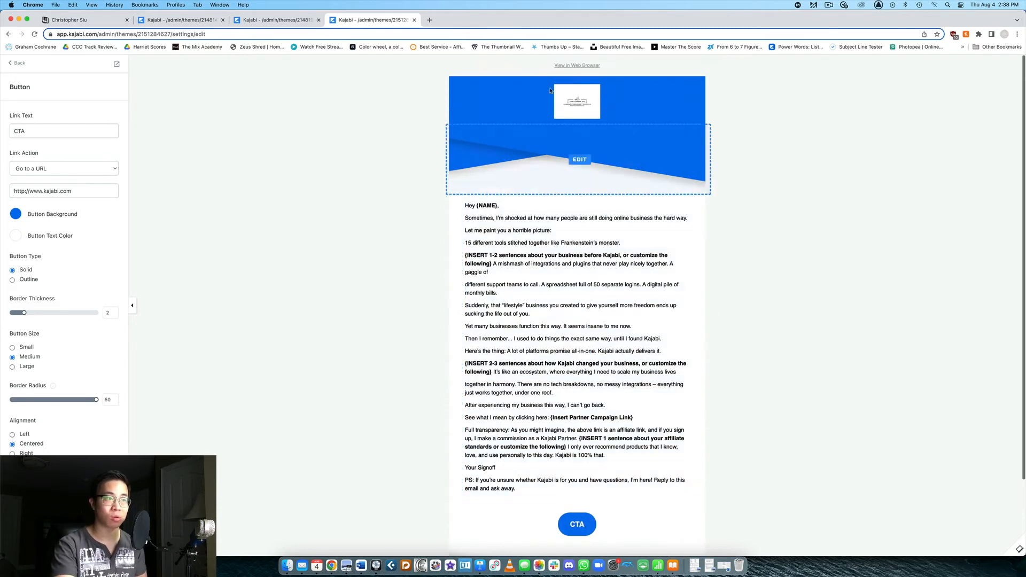
scroll(812, 332, "down", 3)
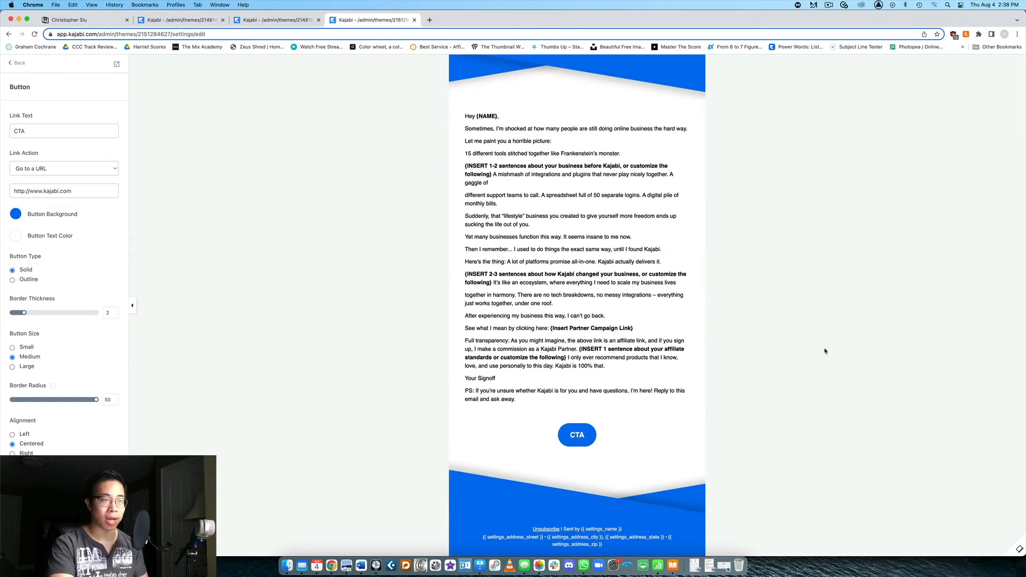
scroll(823, 356, "up", 3)
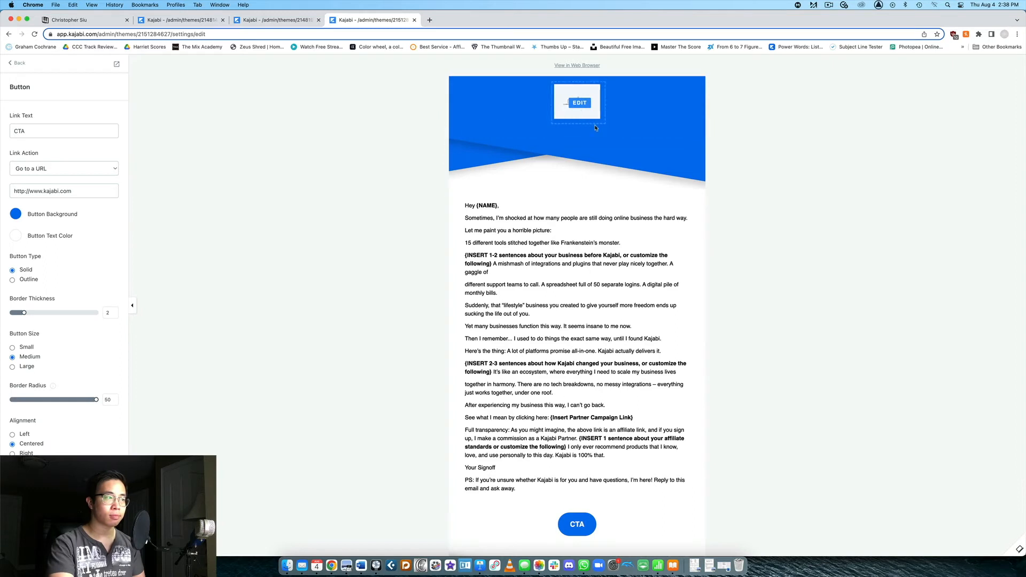